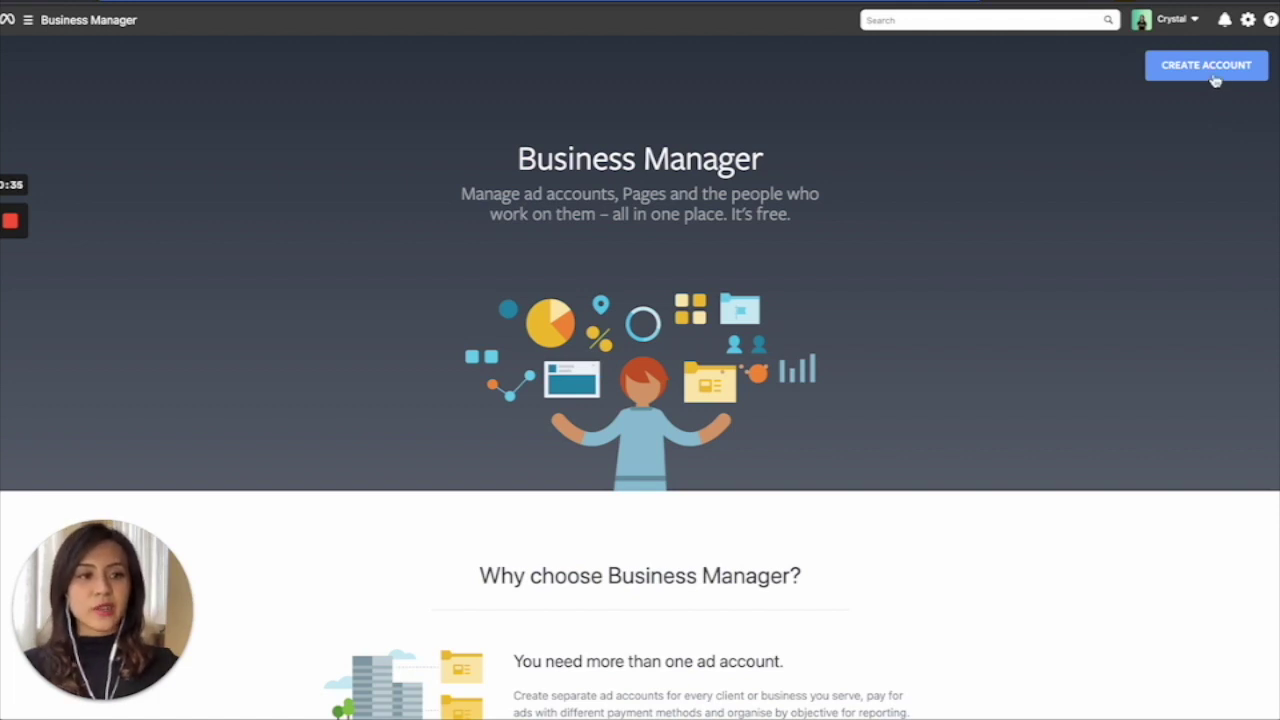
# Enter the business name and the work email address, then submit the new business account.
pyautogui.click(1214, 79)
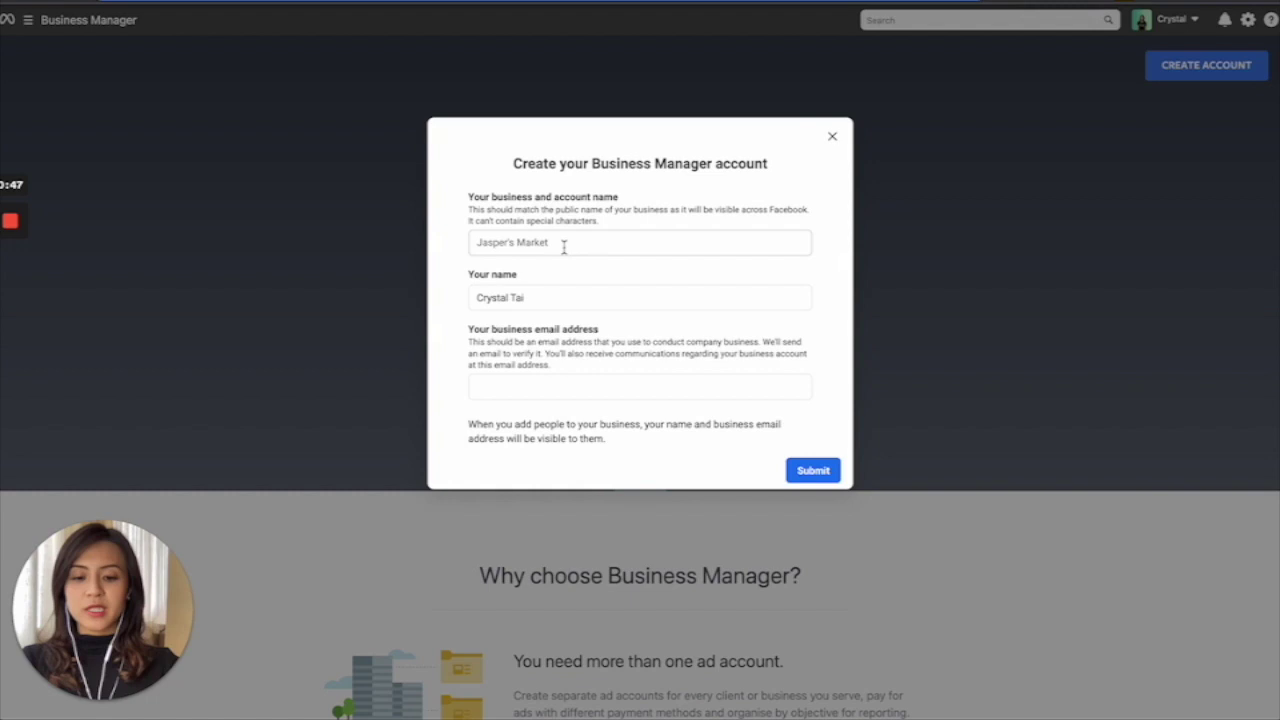
pyautogui.click(564, 247)
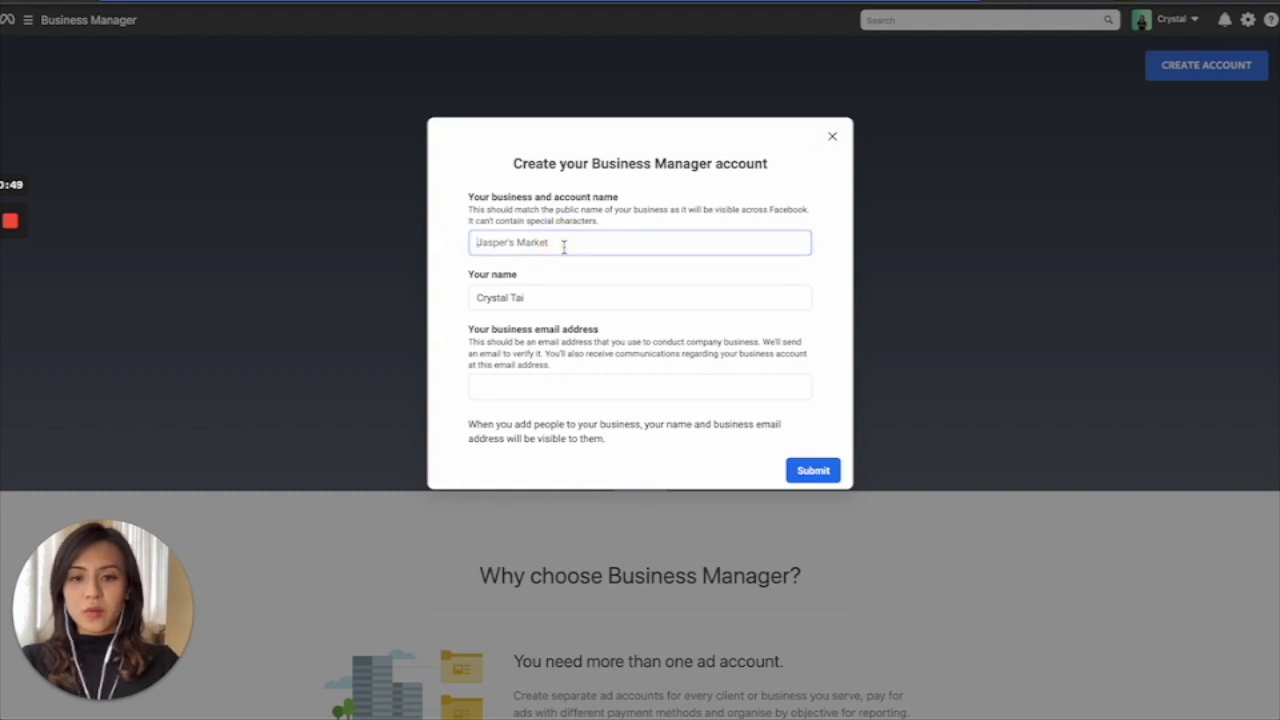
pyautogui.write('WAT')
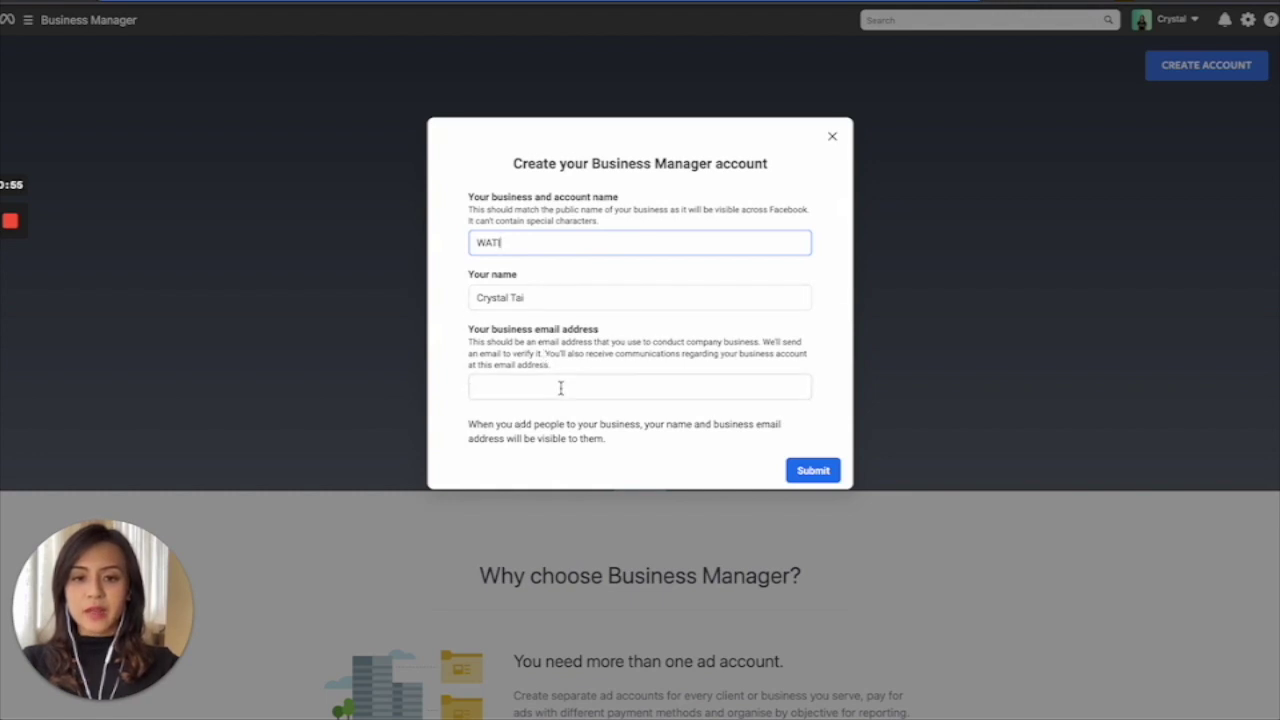
pyautogui.click(561, 388)
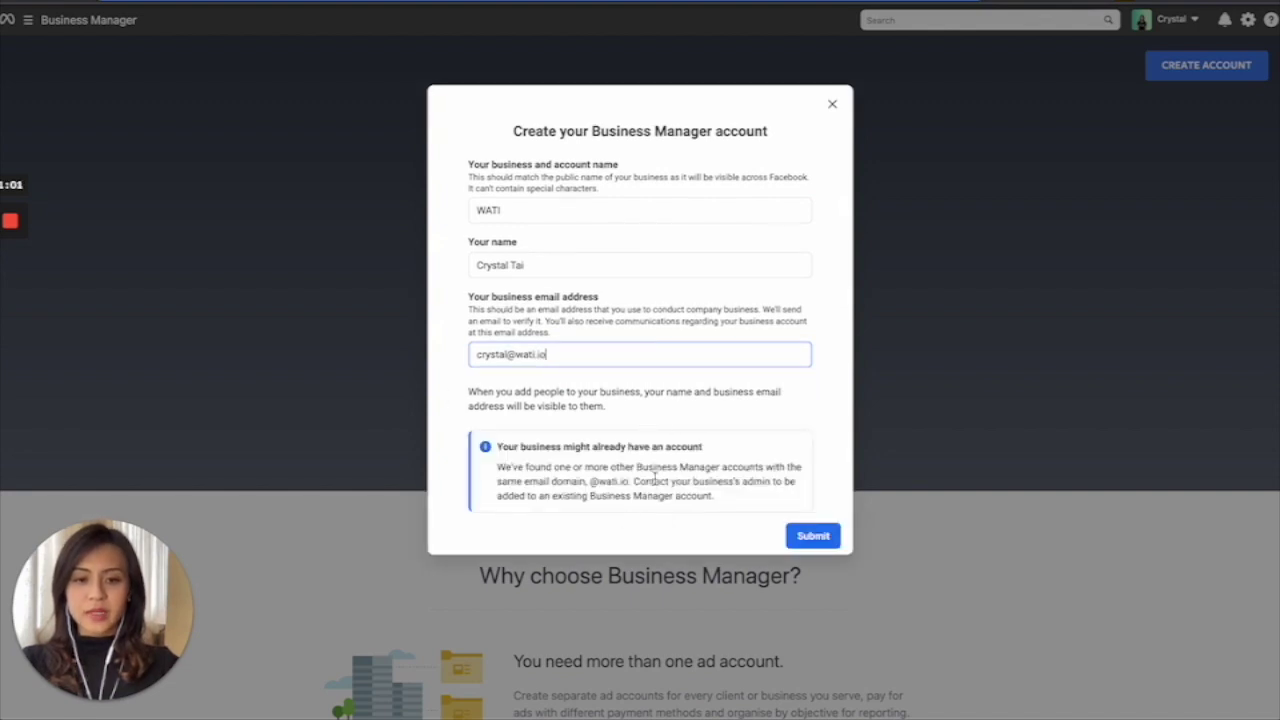
pyautogui.click(798, 535)
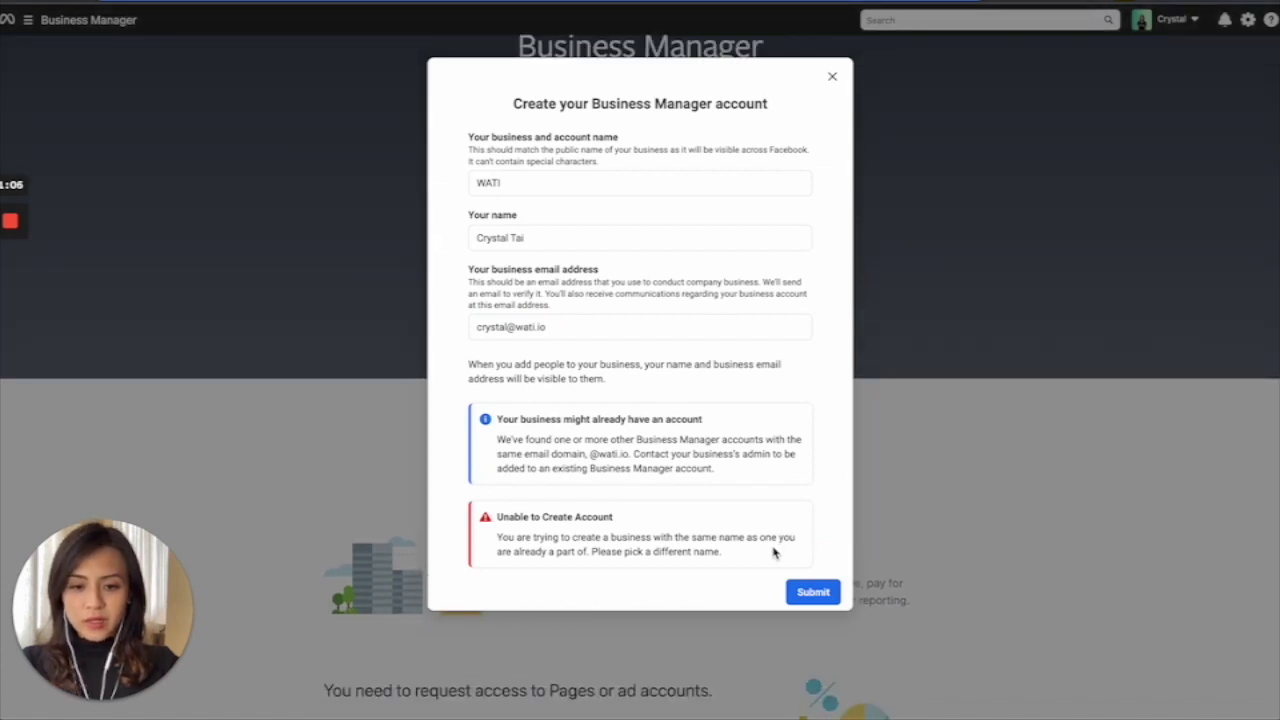
# Append '.io' so the business is named WATI.io and submit again.
pyautogui.click(655, 185)
pyautogui.write('.io')
pyautogui.click(808, 588)
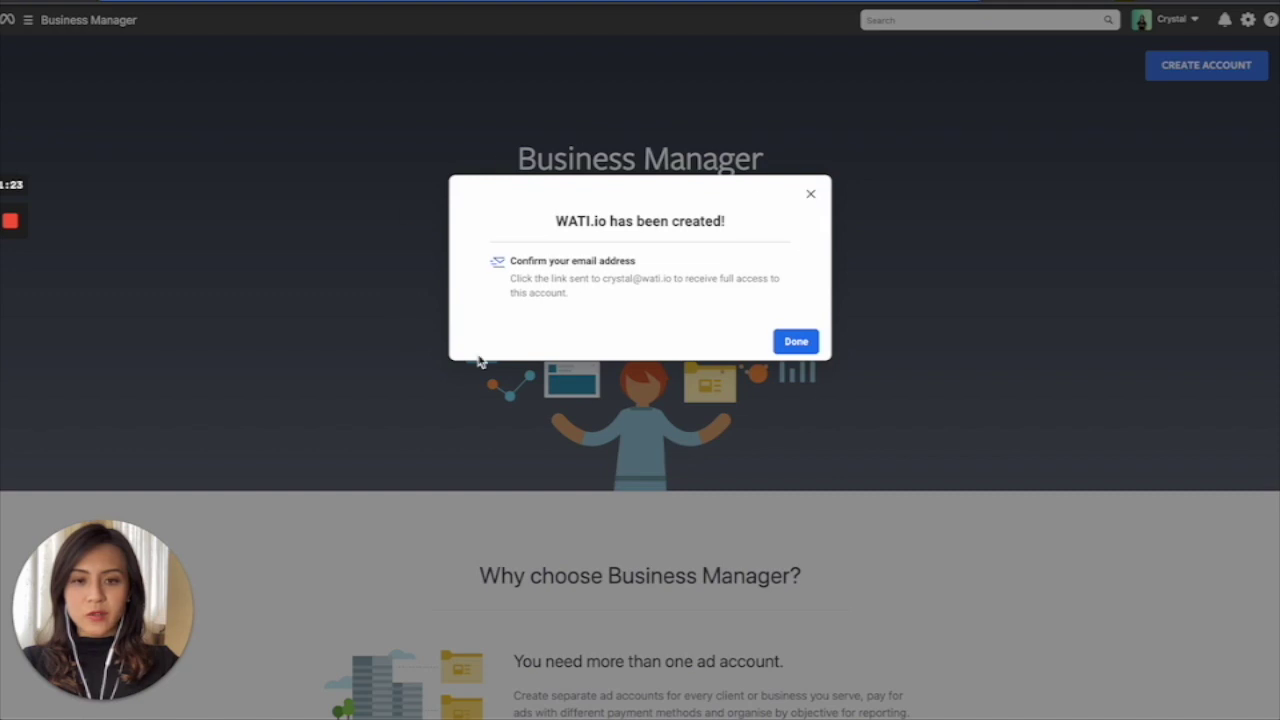
# Close the confirmation and open Business settings from the All tools menu, scrolling the sidebar.
pyautogui.click(796, 341)
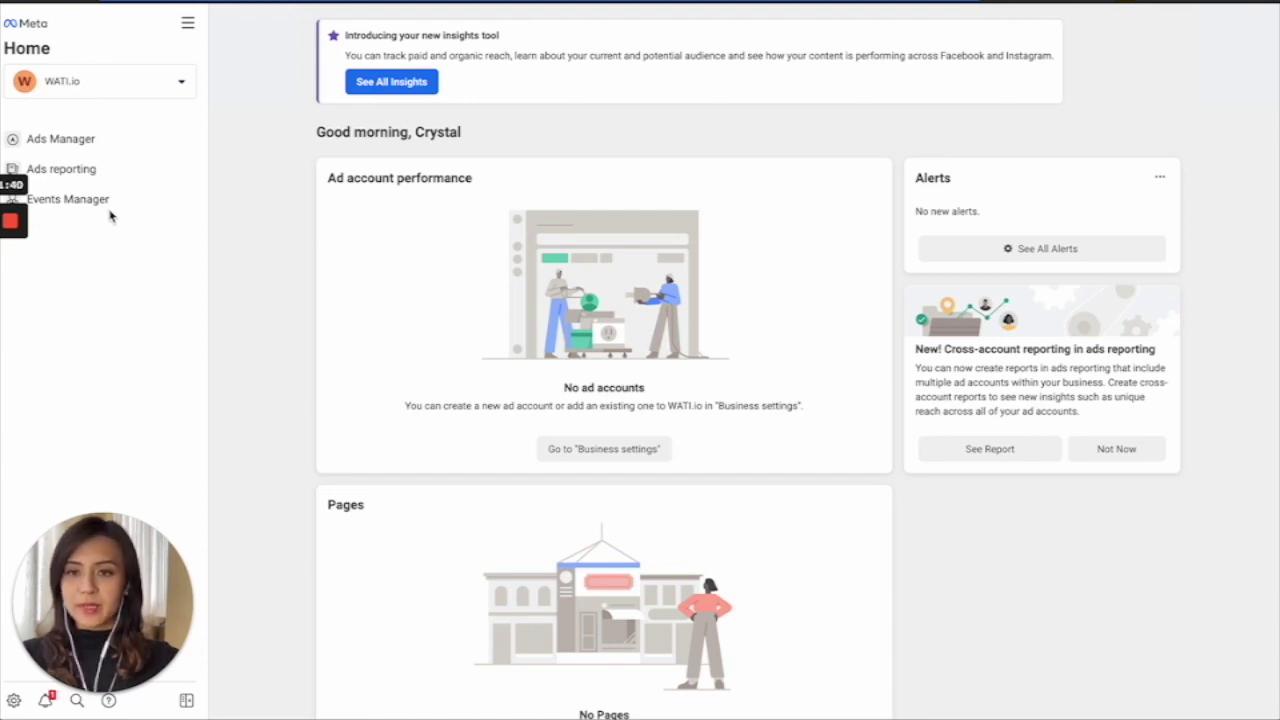
pyautogui.click(188, 24)
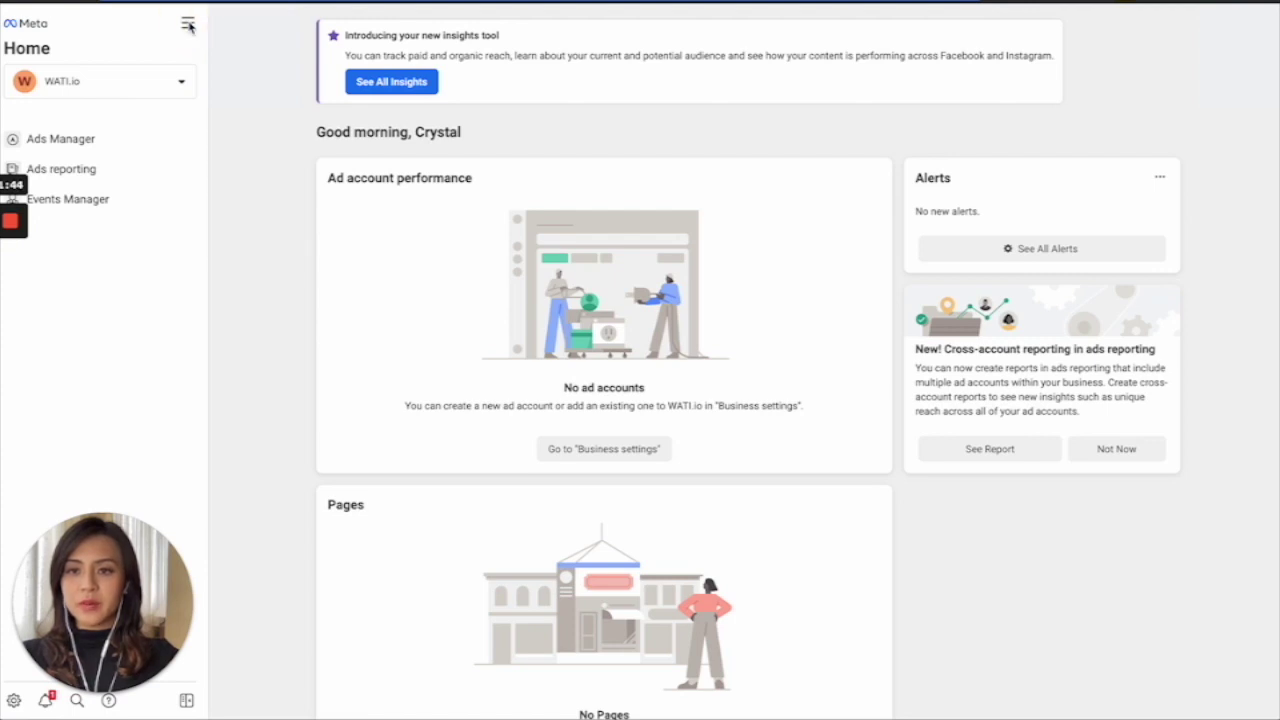
pyautogui.click(188, 24)
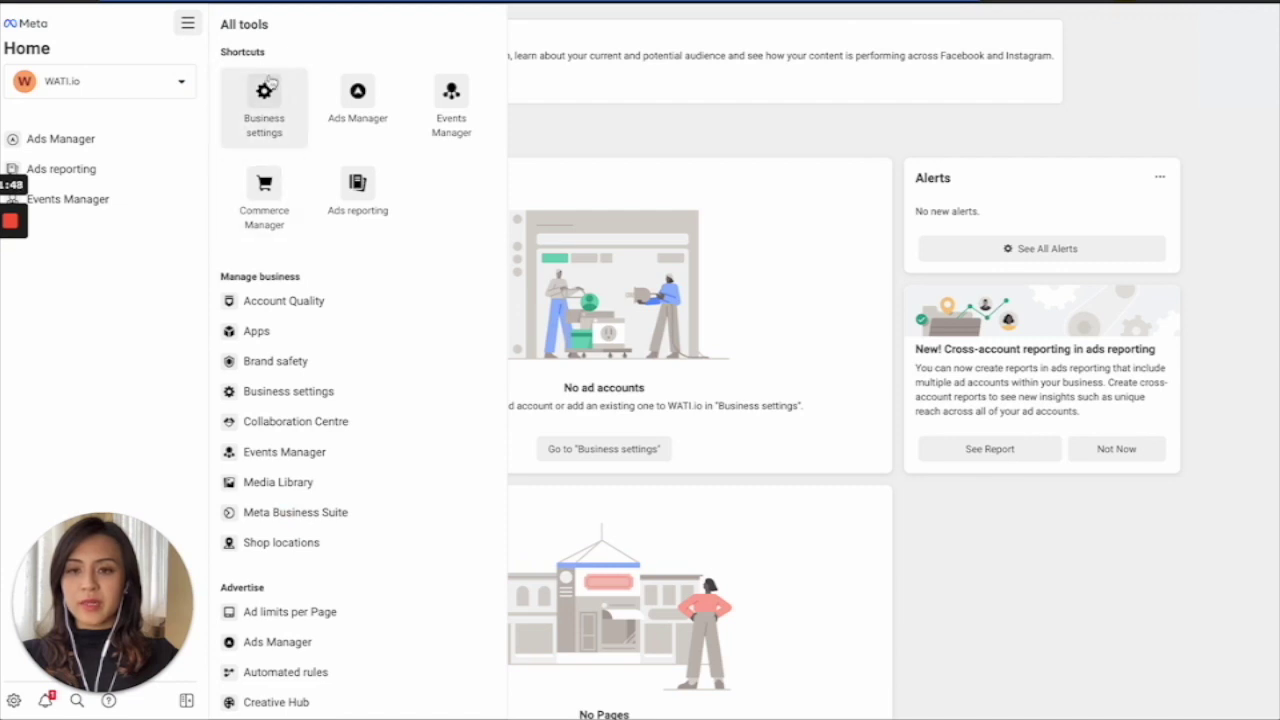
pyautogui.click(283, 116)
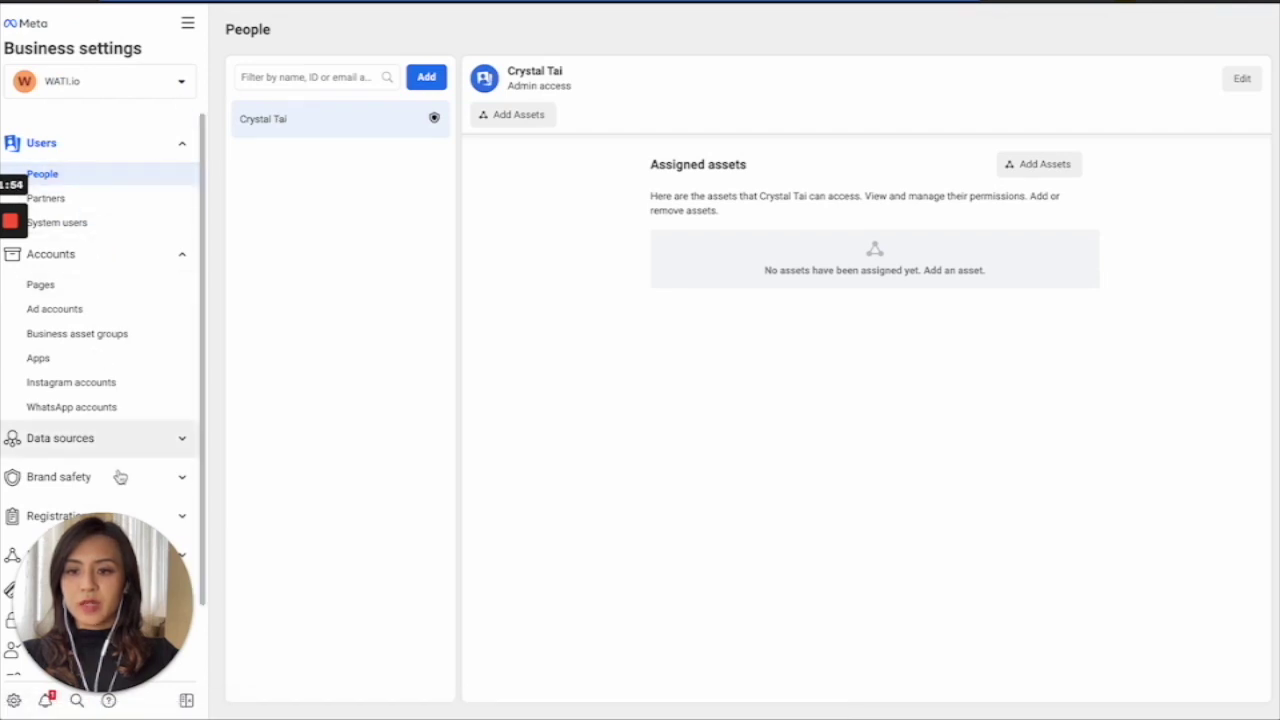
pyautogui.scroll(-1, 135, 371)
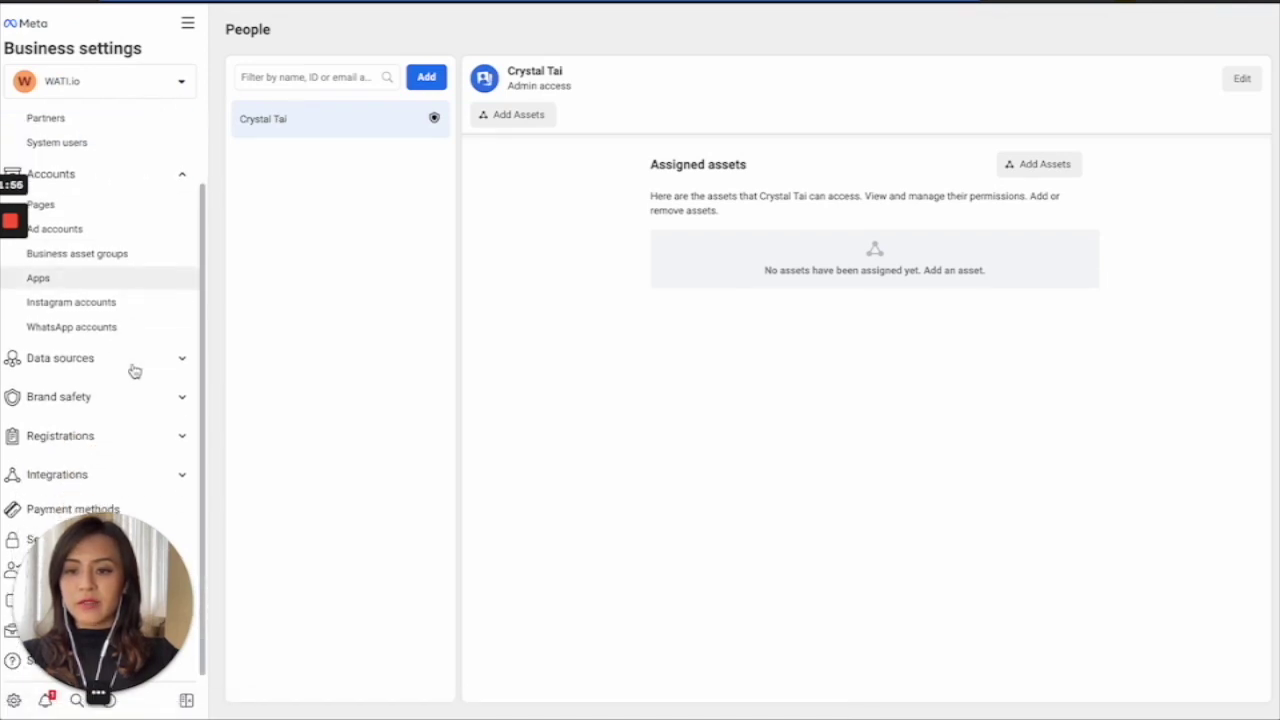
pyautogui.moveTo(163, 543); pyautogui.dragTo(255, 560)
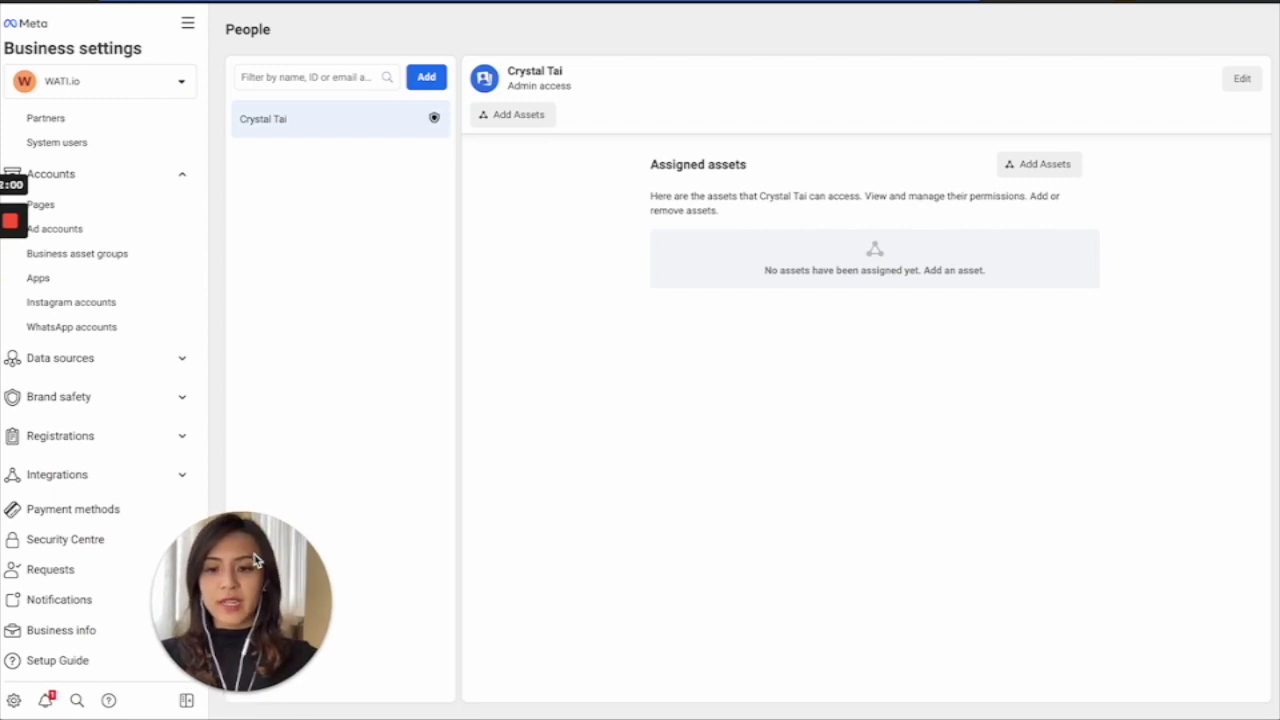
# Check WATI.io's verification eligibility in Security Centre, then switch to the WATI pricing tab.
pyautogui.click(50, 545)
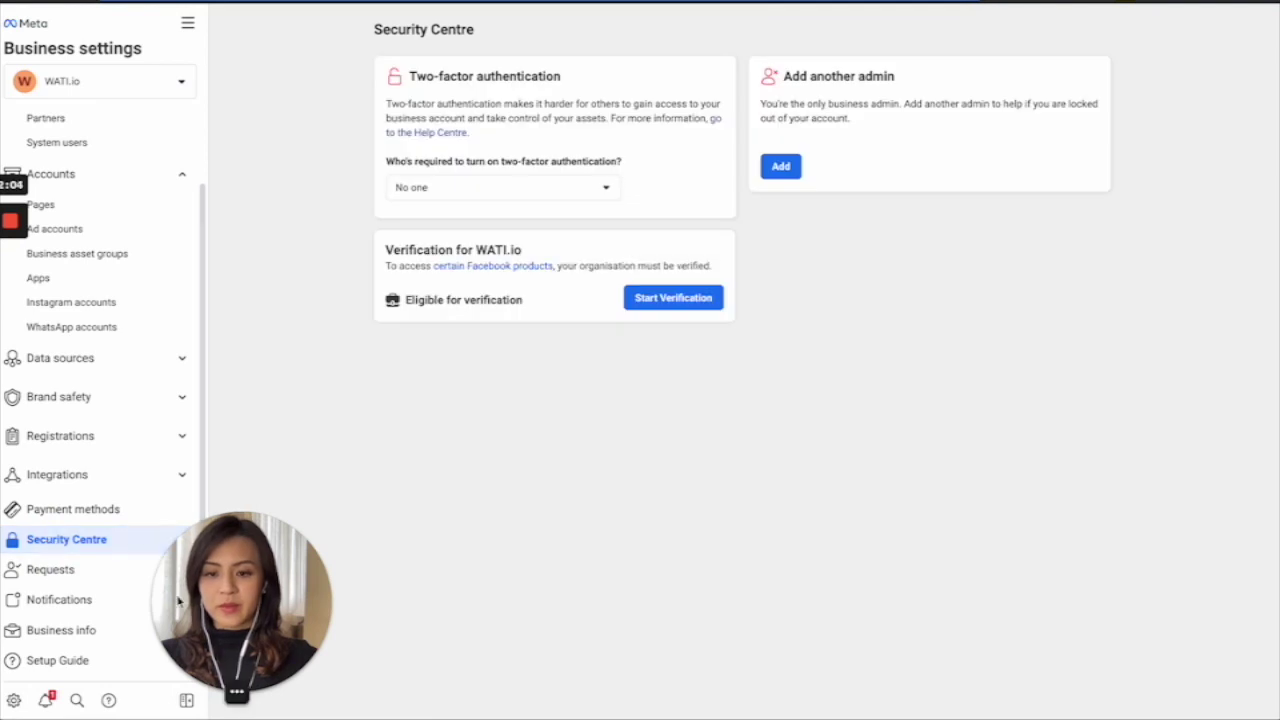
pyautogui.moveTo(178, 600); pyautogui.dragTo(42, 600)
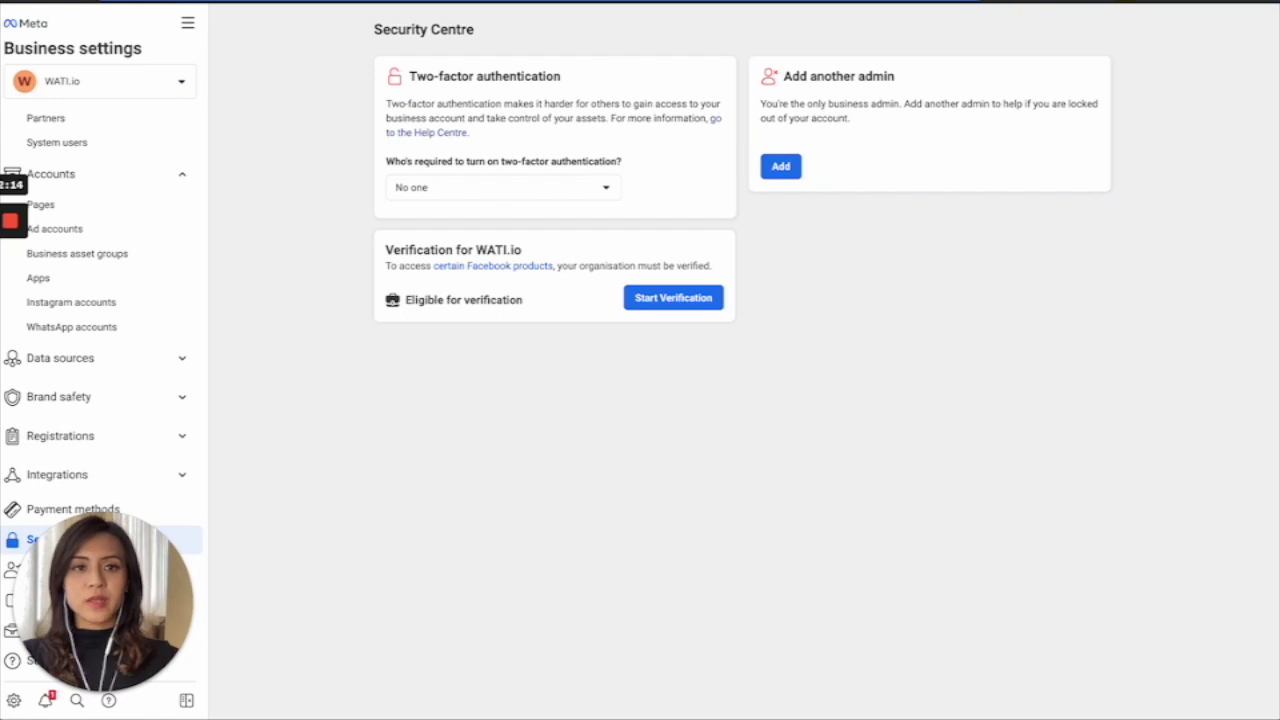
pyautogui.hotkey('ctrl', 'Tab')
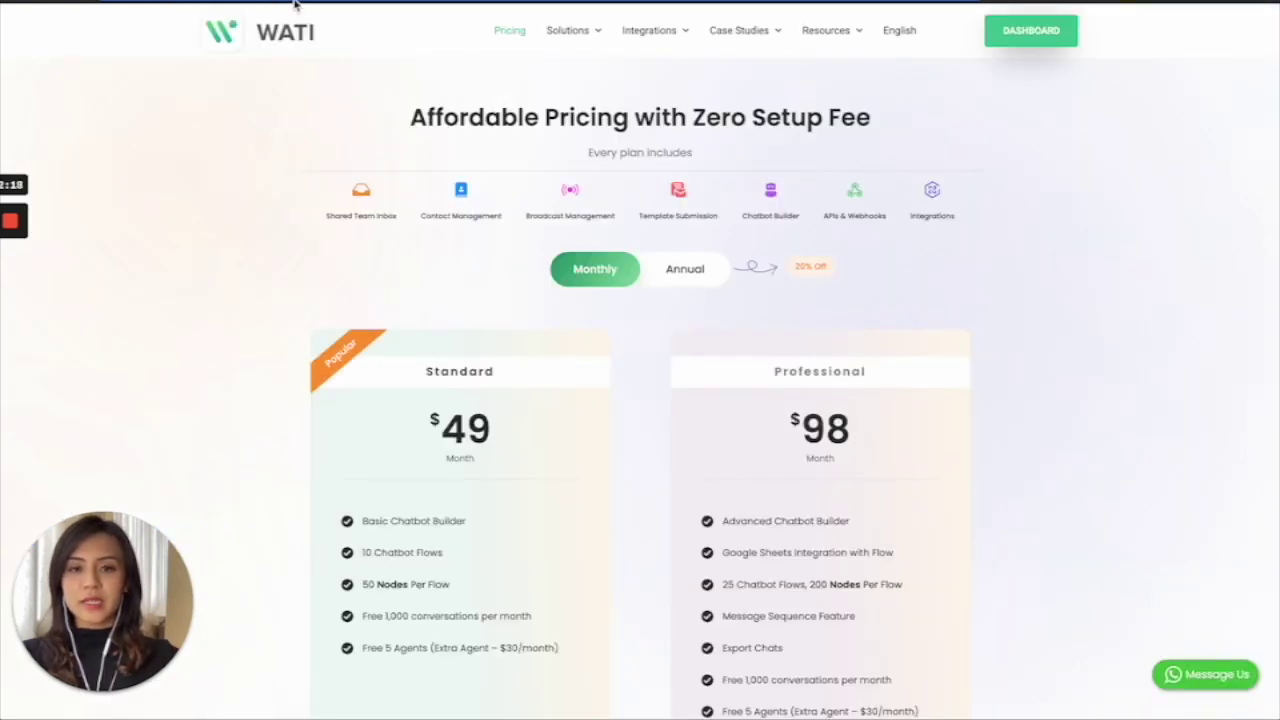
# Choose the Standard plan ($49/month) on the WATI pricing page.
pyautogui.scroll(-2, 322, 273)
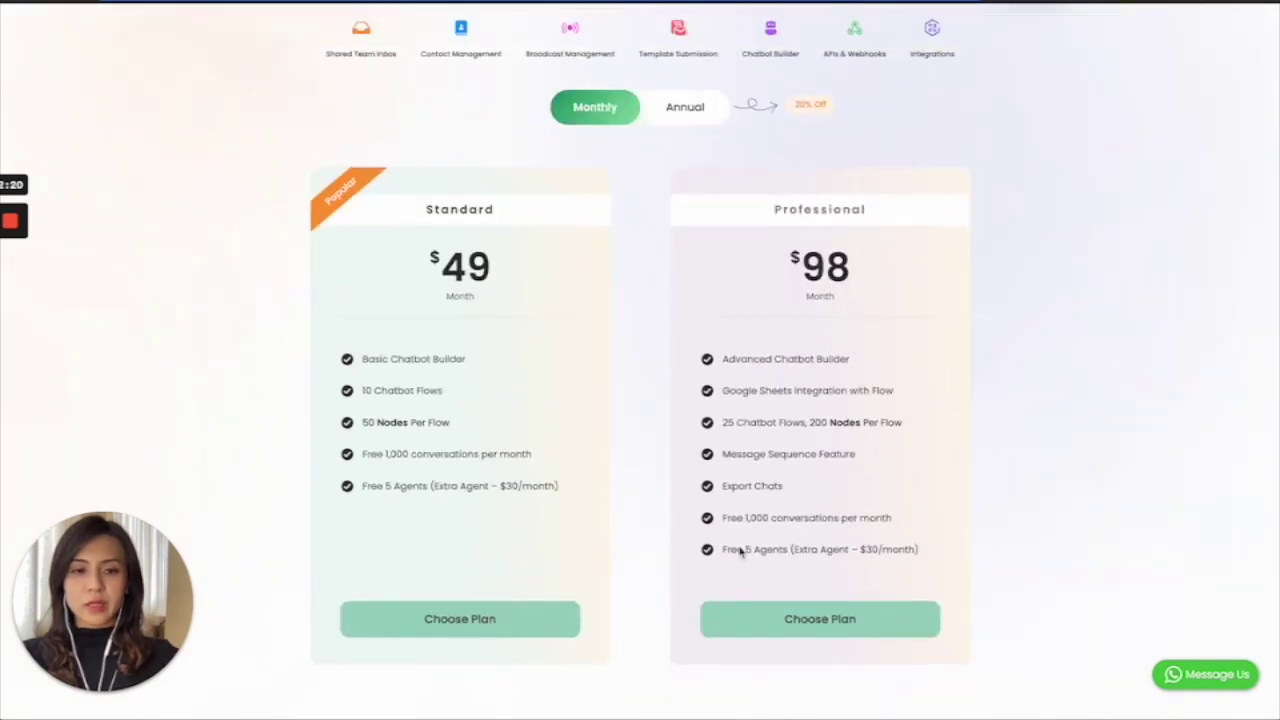
pyautogui.click(406, 636)
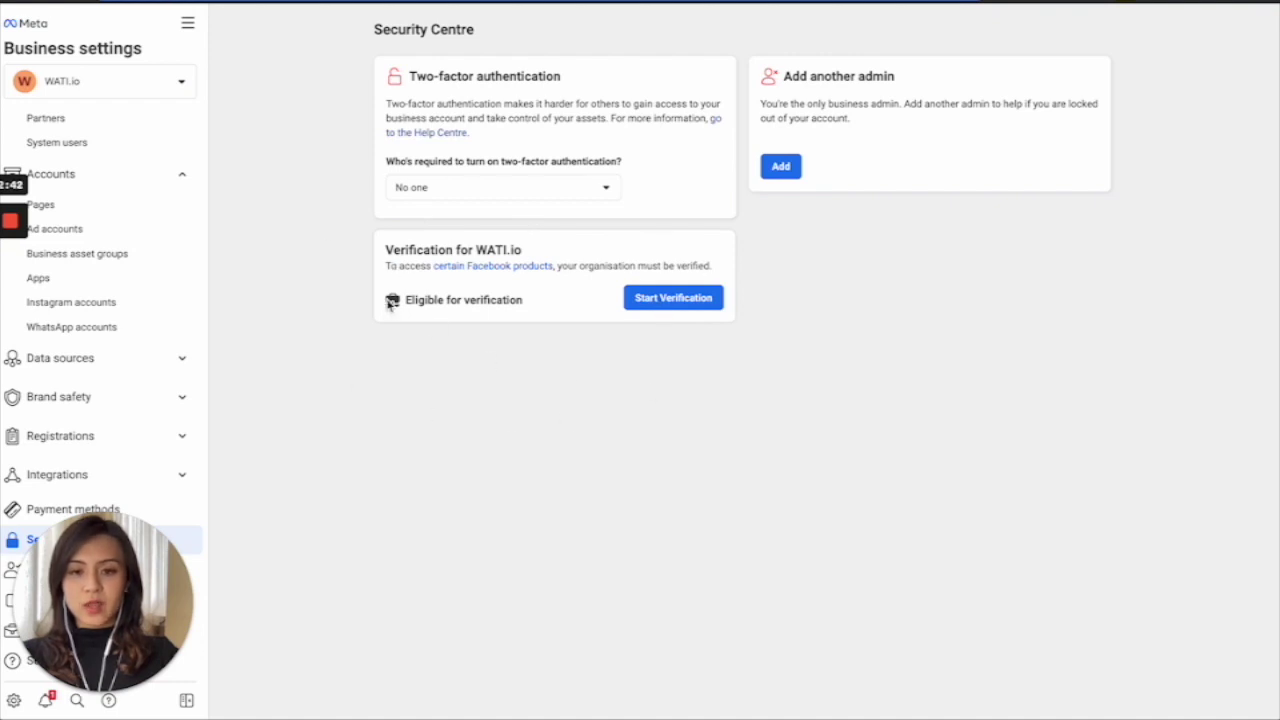
# Start verification for WATI.io and begin the steps in the Verify dialog.
pyautogui.moveTo(406, 303); pyautogui.dragTo(549, 307)
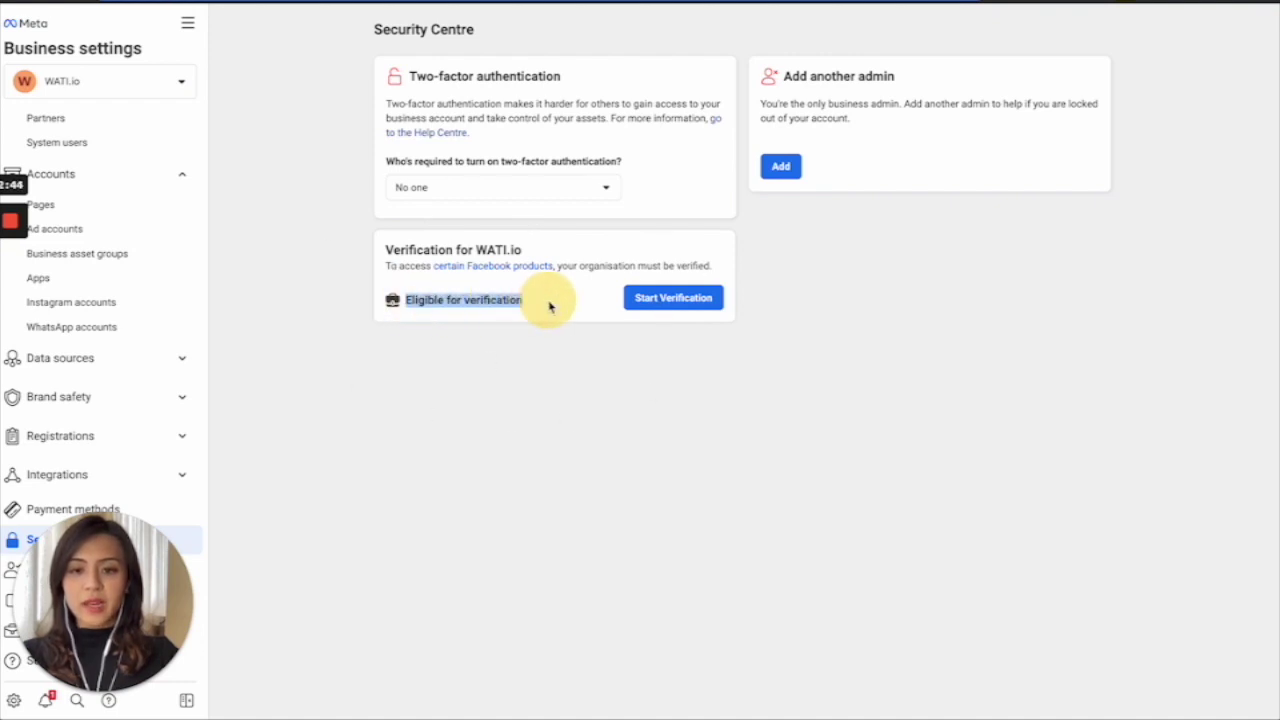
pyautogui.click(585, 389)
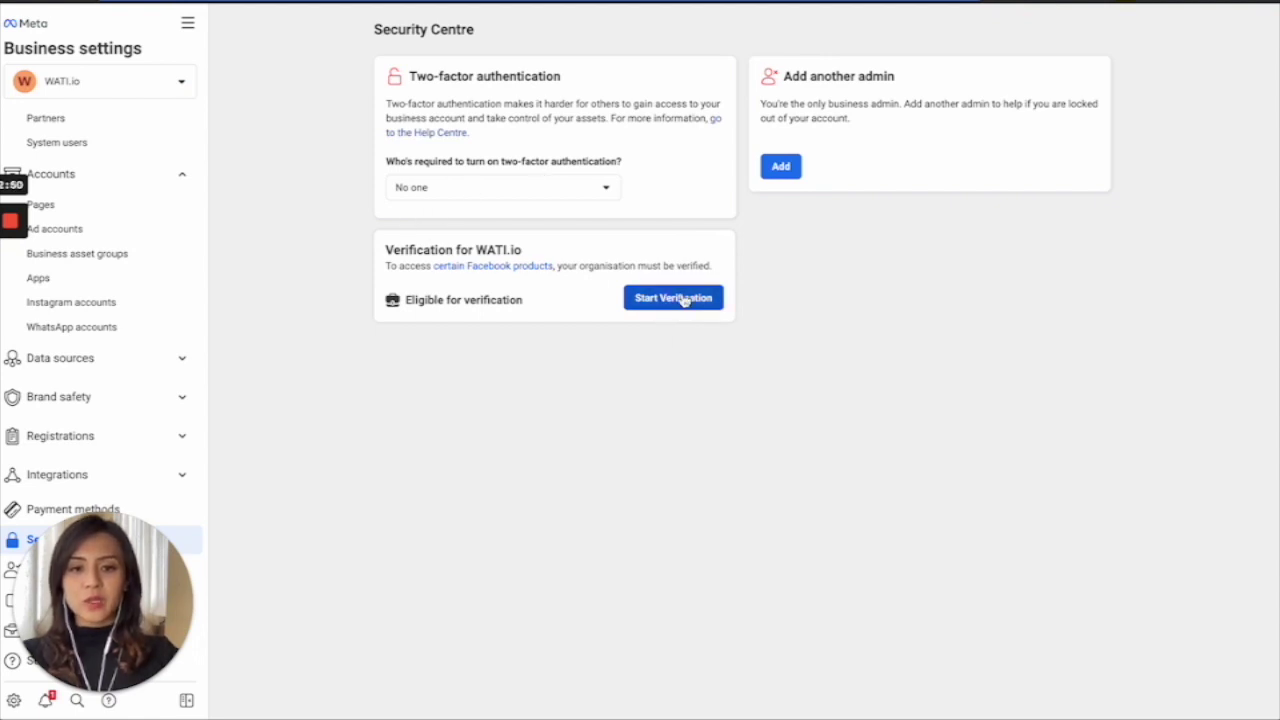
pyautogui.click(690, 304)
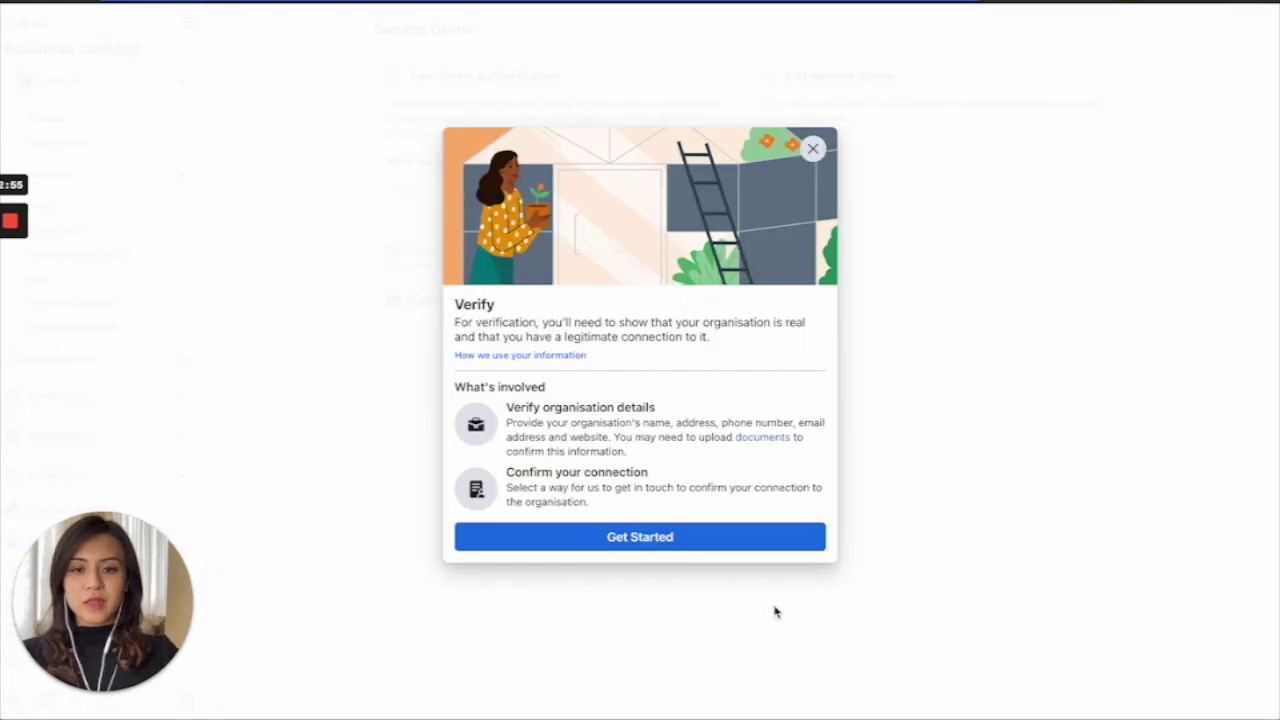
pyautogui.click(668, 541)
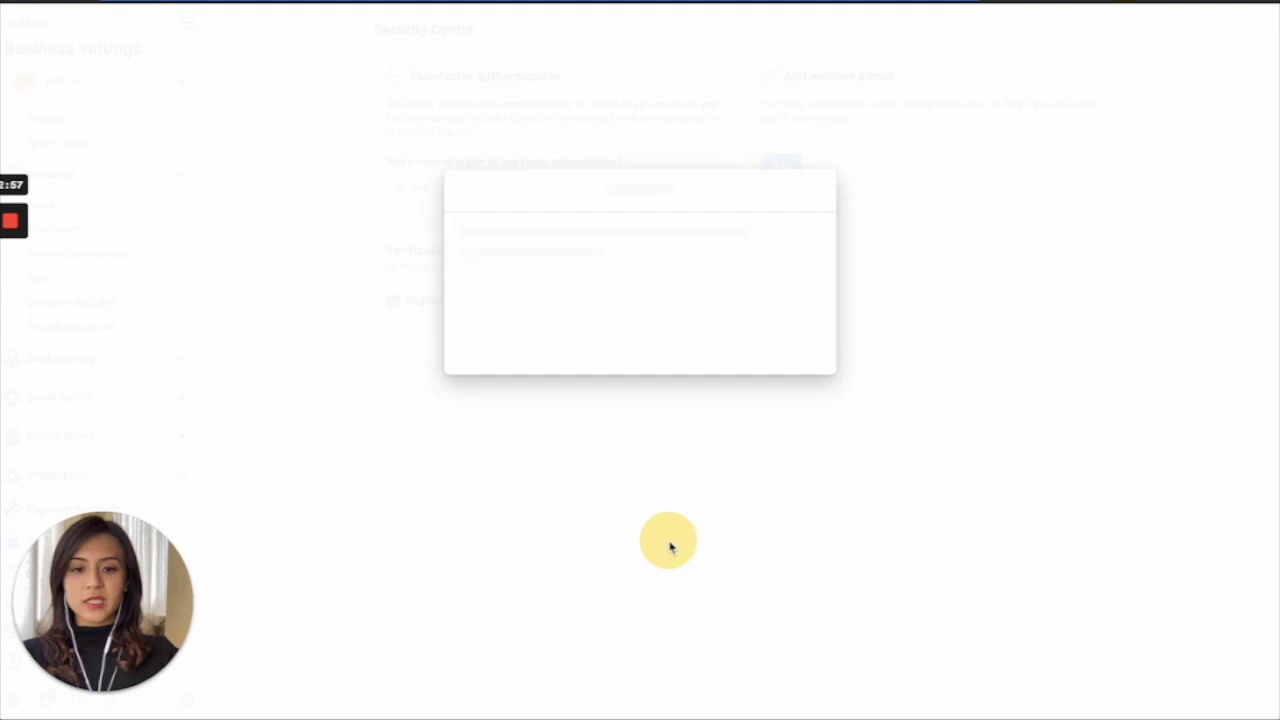
# Set the organisation's country to Hong Kong.
pyautogui.click(577, 226)
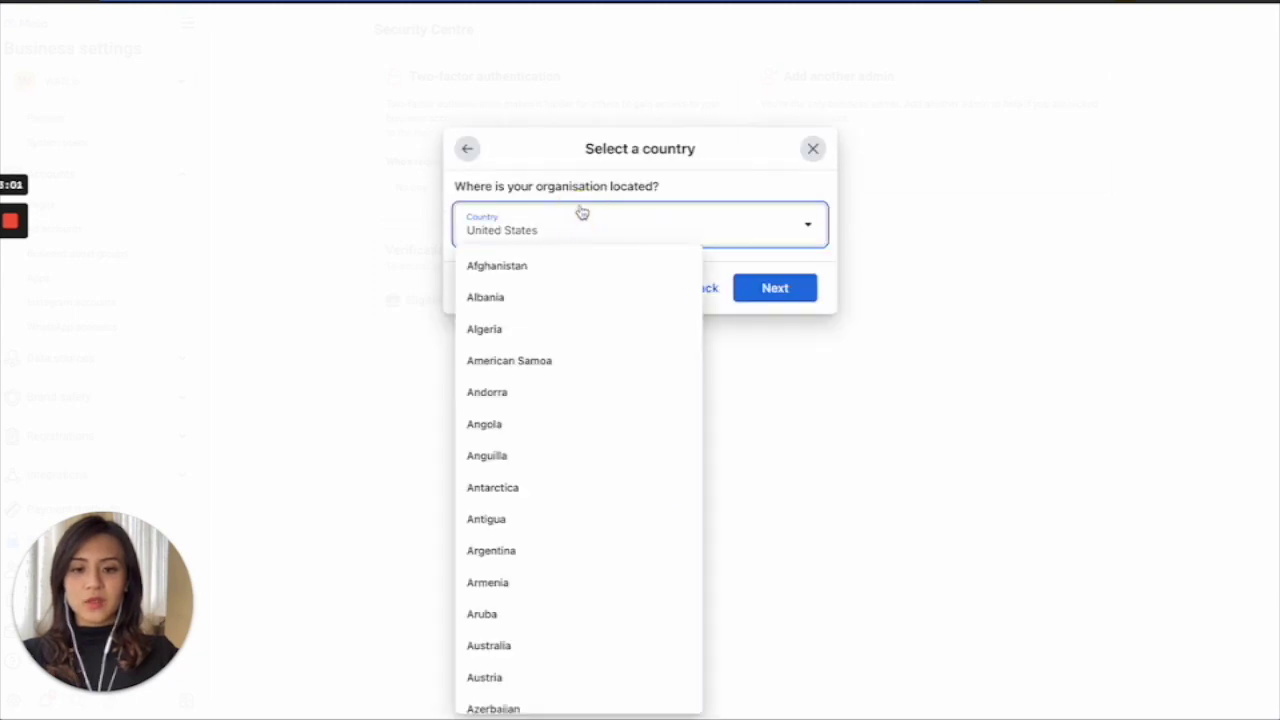
pyautogui.write('hong')
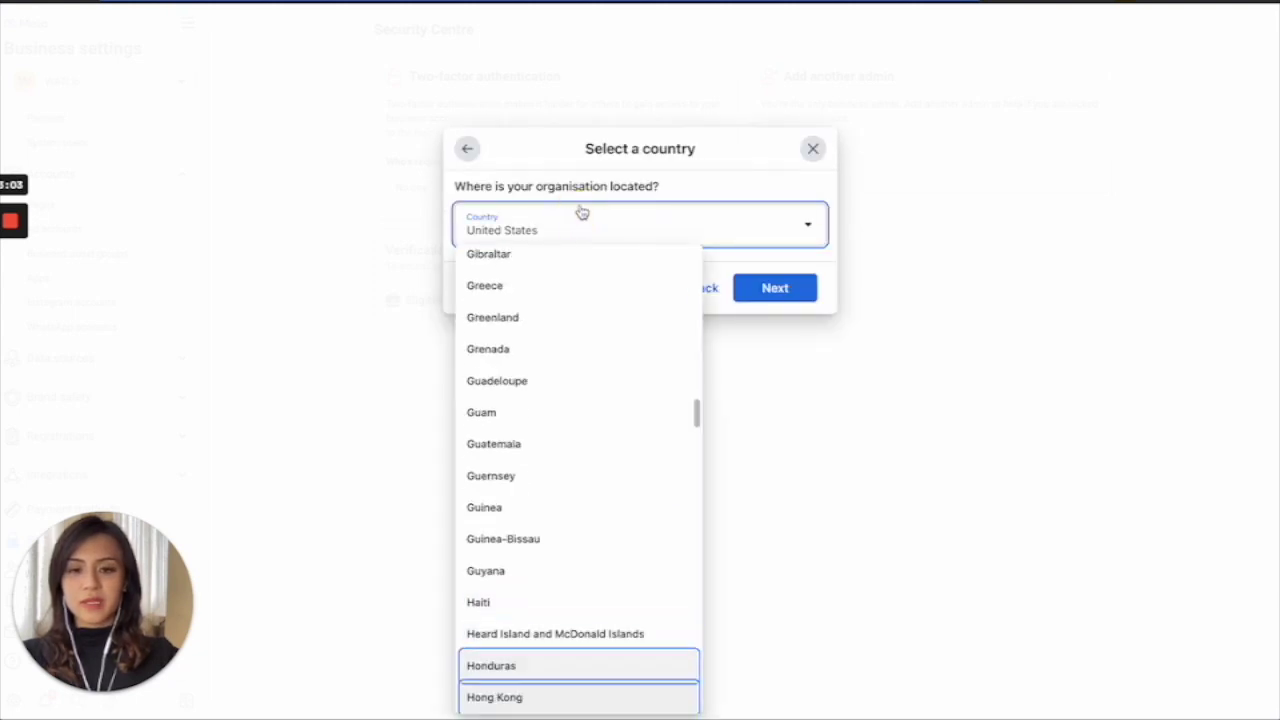
pyautogui.click(564, 706)
pyautogui.click(800, 295)
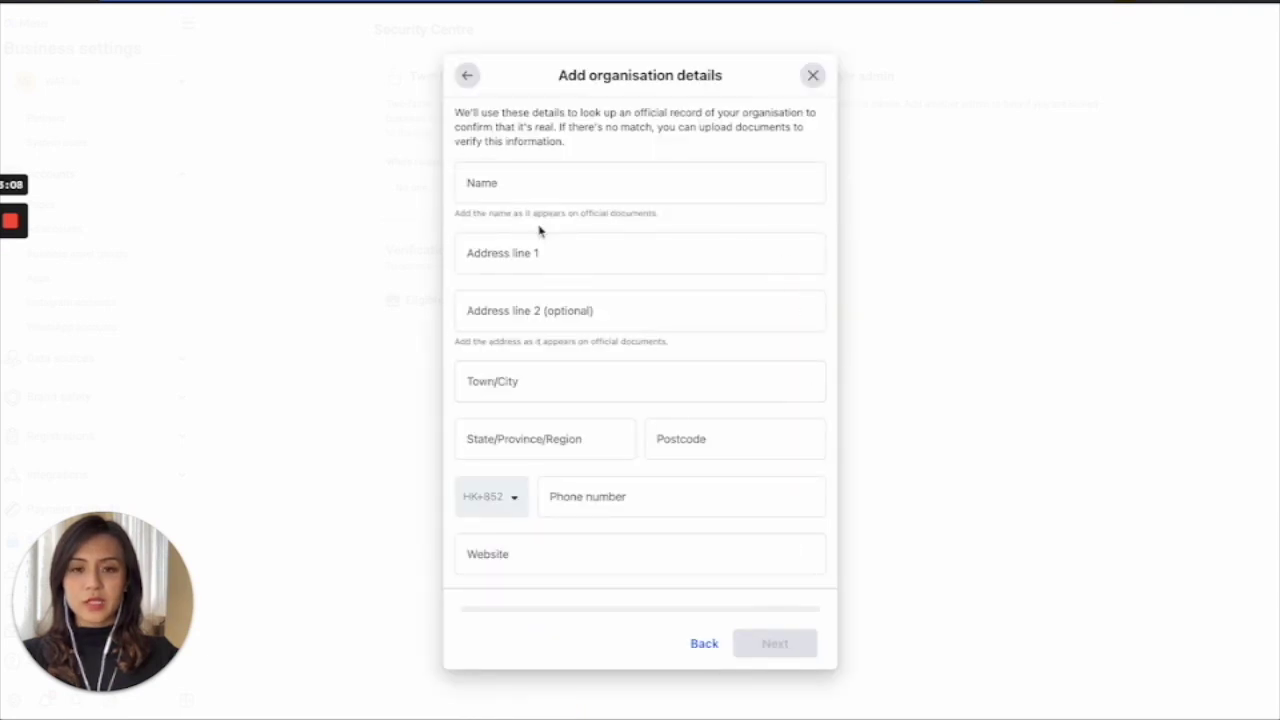
# Enter organisation name WATI.io and address TML Tower, Tsuen Wan, Hong Kong.
pyautogui.click(611, 194)
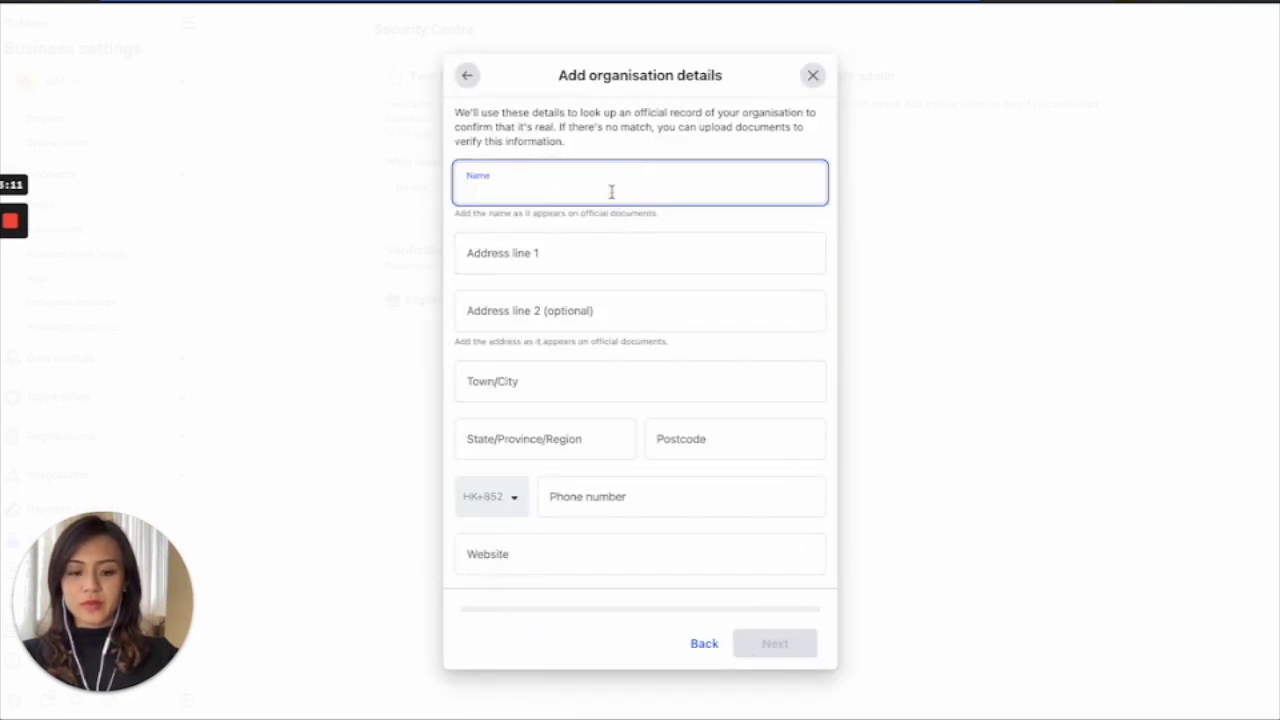
pyautogui.write('WATI.io')
pyautogui.click(597, 262)
pyautogui.write('TML Tower')
pyautogui.click(520, 316)
pyautogui.write('Tsuen Wan')
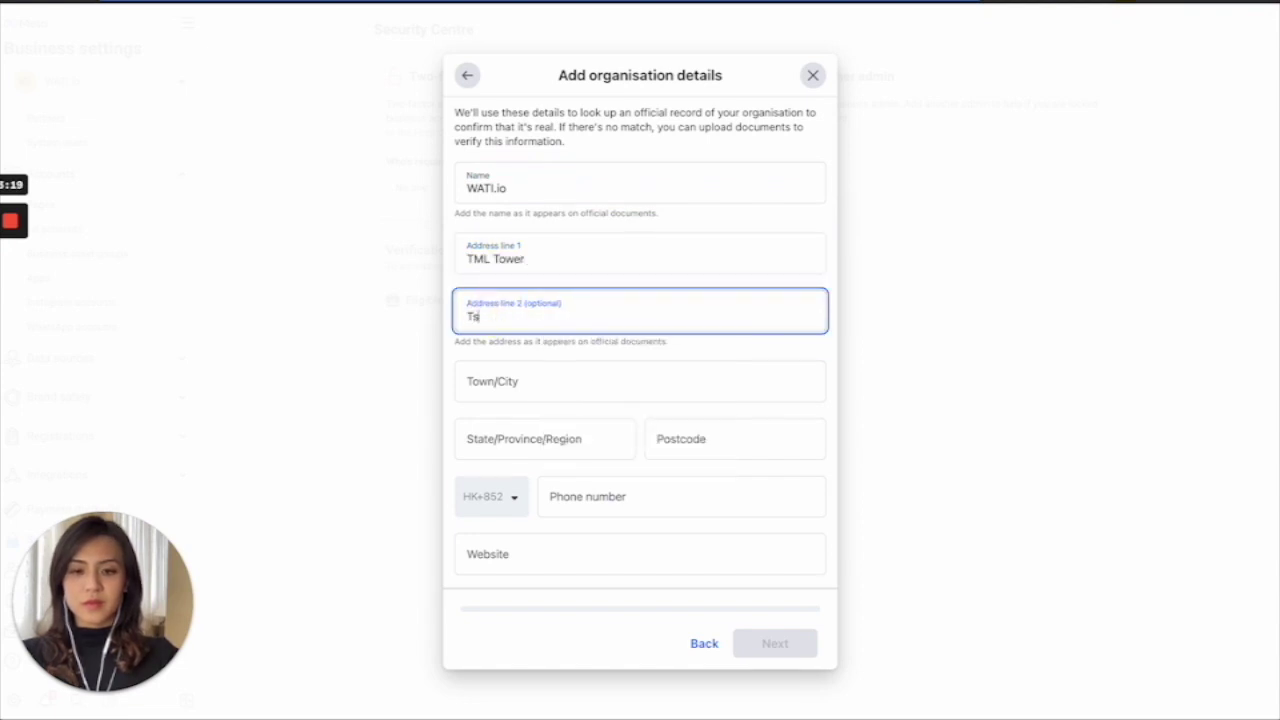
pyautogui.click(523, 375)
pyautogui.write('Hong Kong')
# Set state Hong Kong, postcode 000000 and the saved phone number suggestion.
pyautogui.click(490, 452)
pyautogui.write('Hong Kong')
pyautogui.click(690, 445)
pyautogui.write('000000')
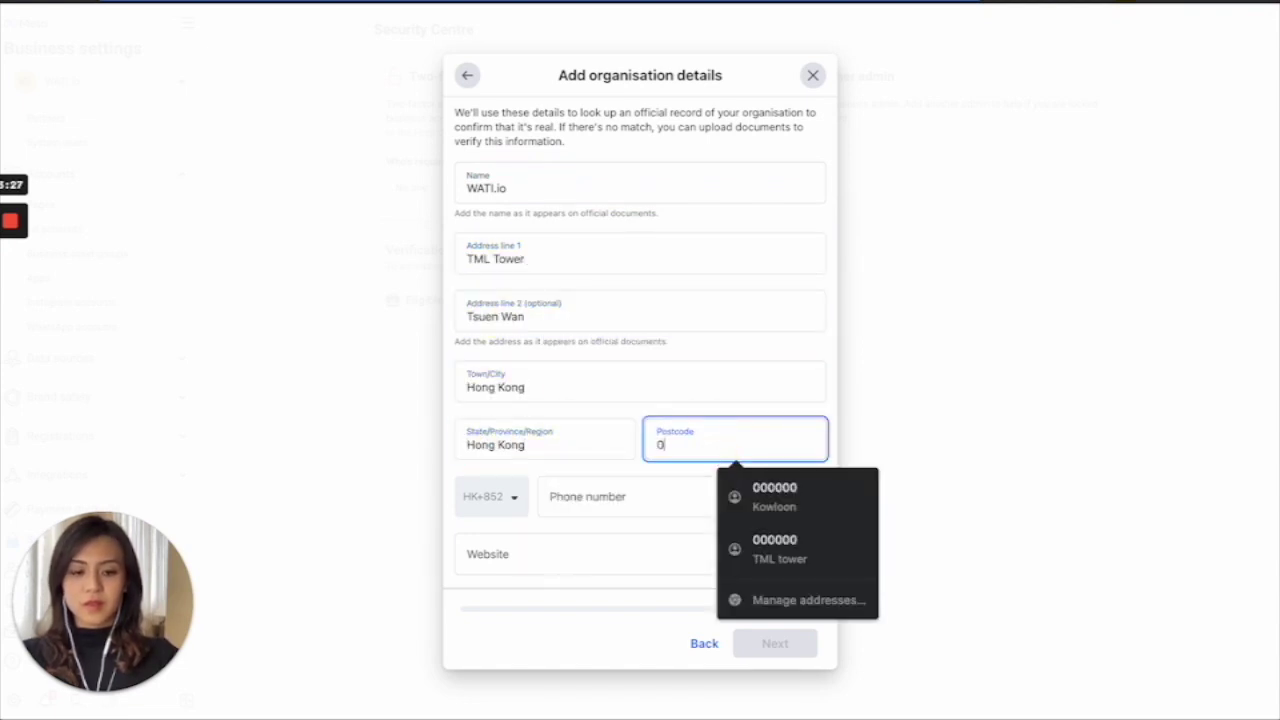
pyautogui.click(612, 540)
pyautogui.click(616, 482)
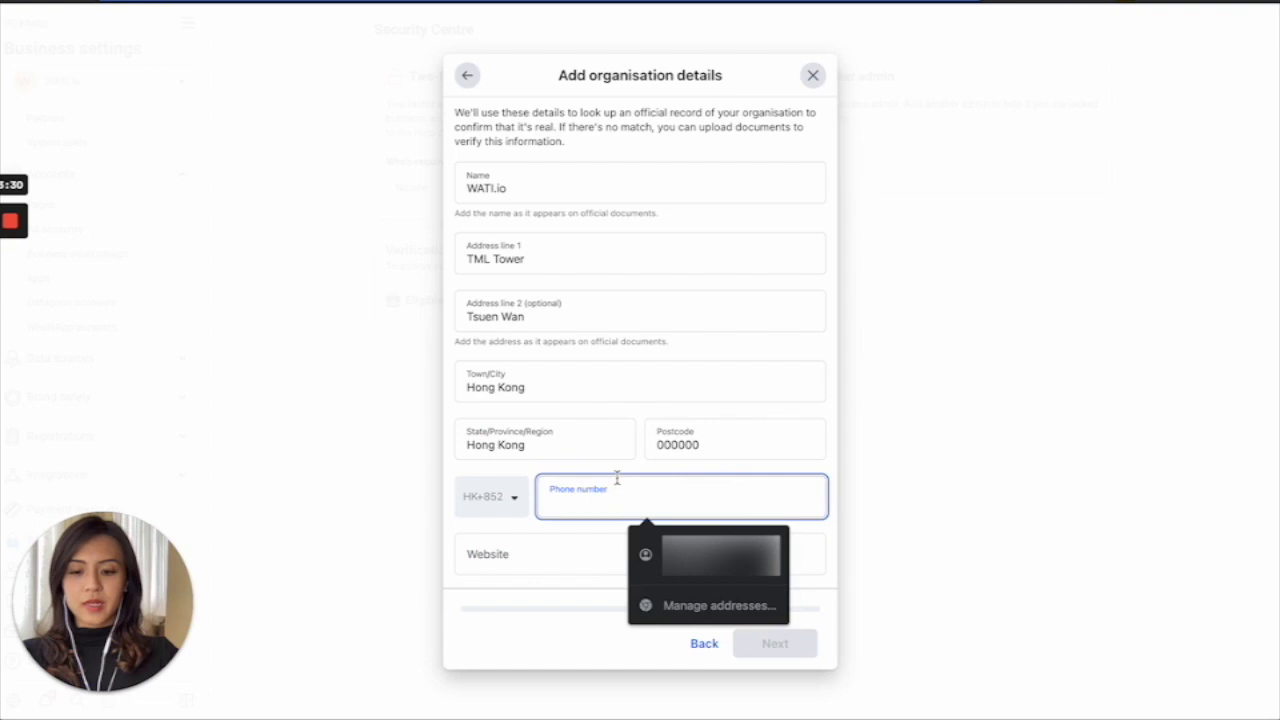
pyautogui.press('Down')
pyautogui.press('Return')
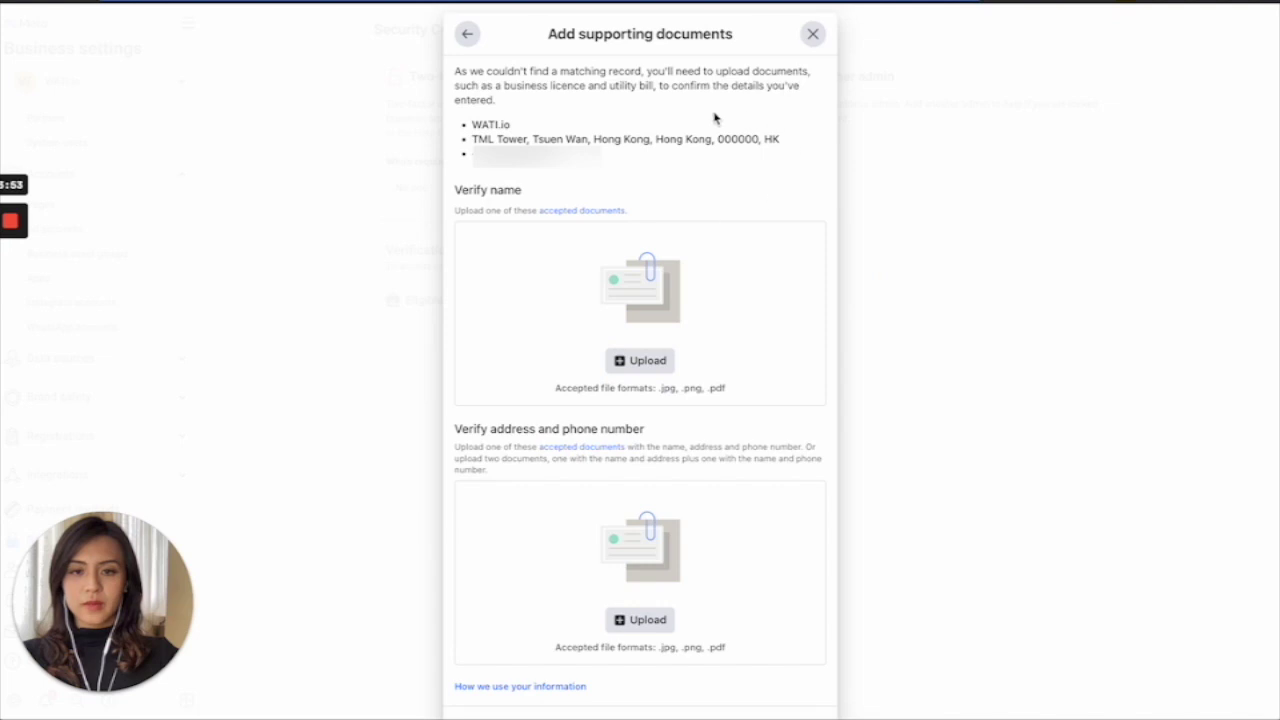
# Scroll down the Add supporting documents information.
pyautogui.scroll(-2, 709, 200)
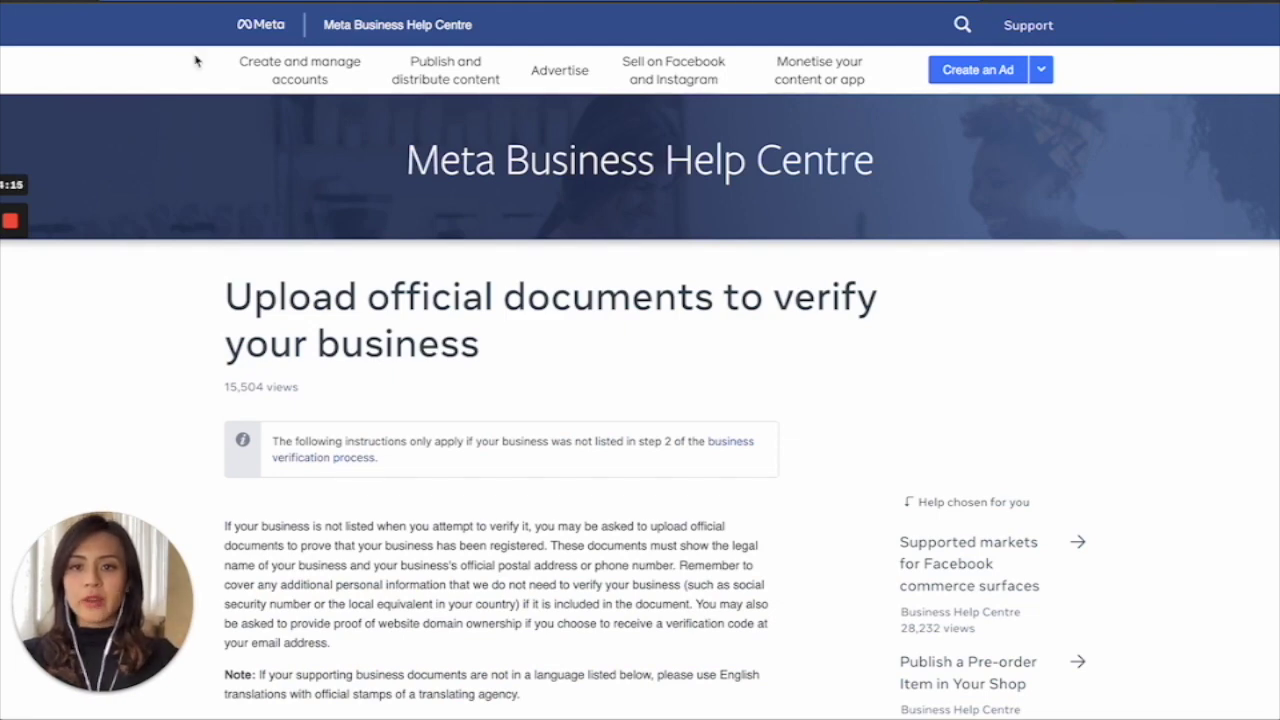
# Scroll through the Help Centre article's supported languages and per-country accepted documents table.
pyautogui.scroll(-3, 482, 674)
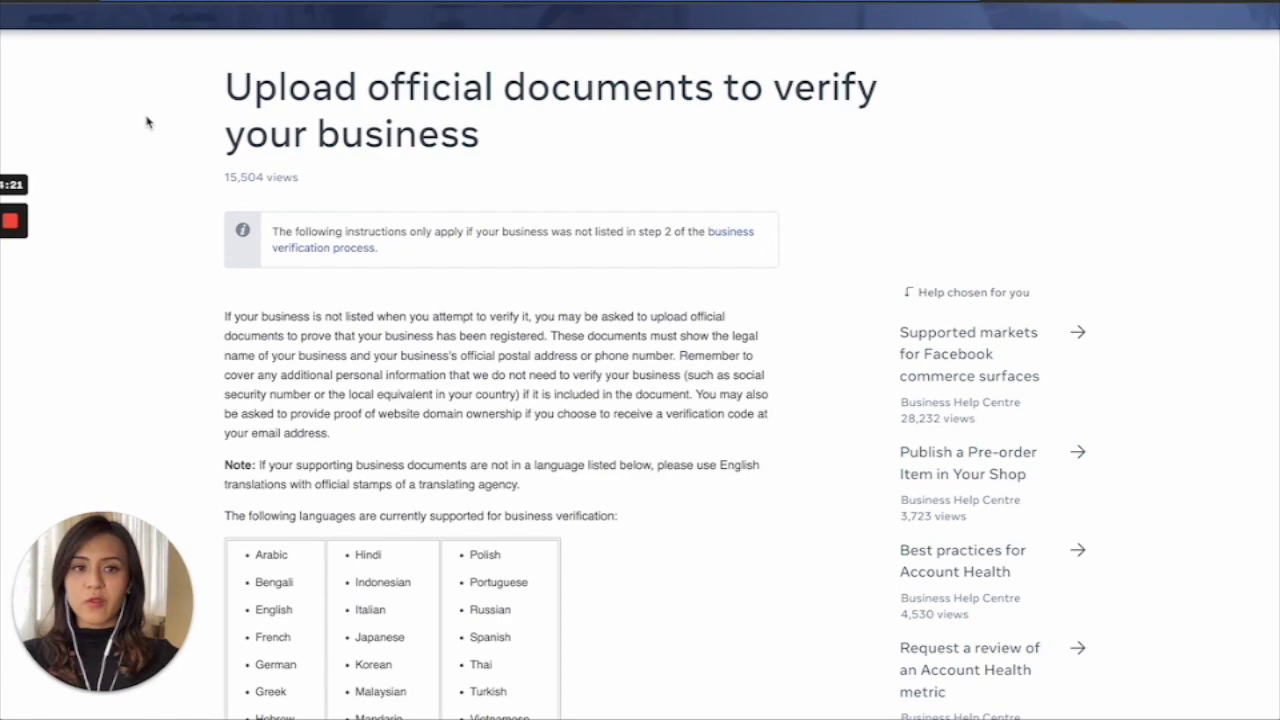
pyautogui.scroll(-5, 294, 427)
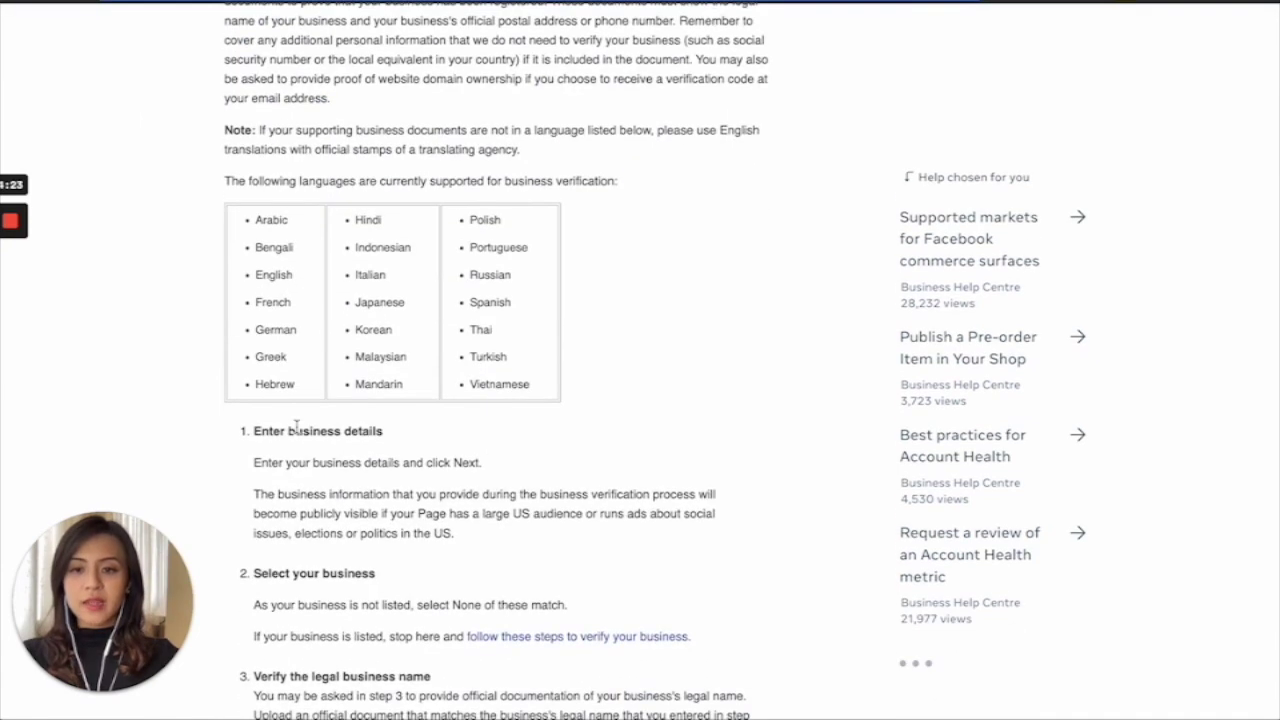
pyautogui.scroll(-5, 302, 470)
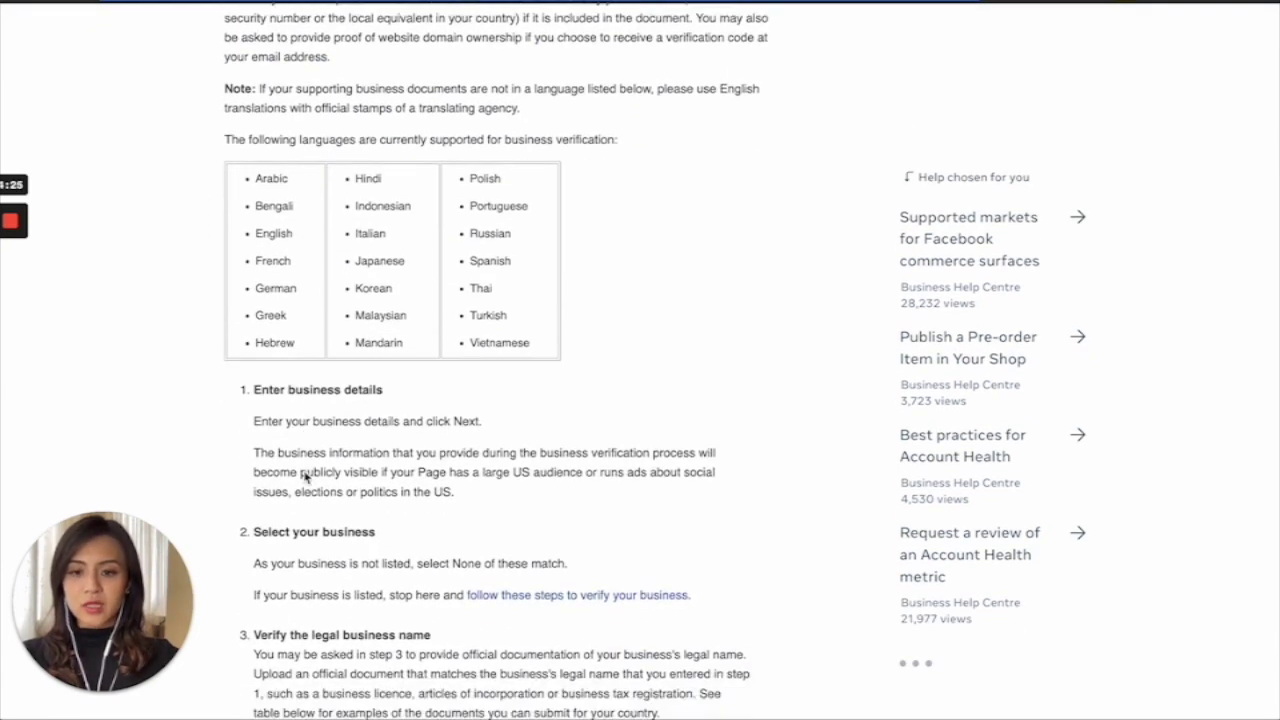
pyautogui.scroll(-10, 304, 474)
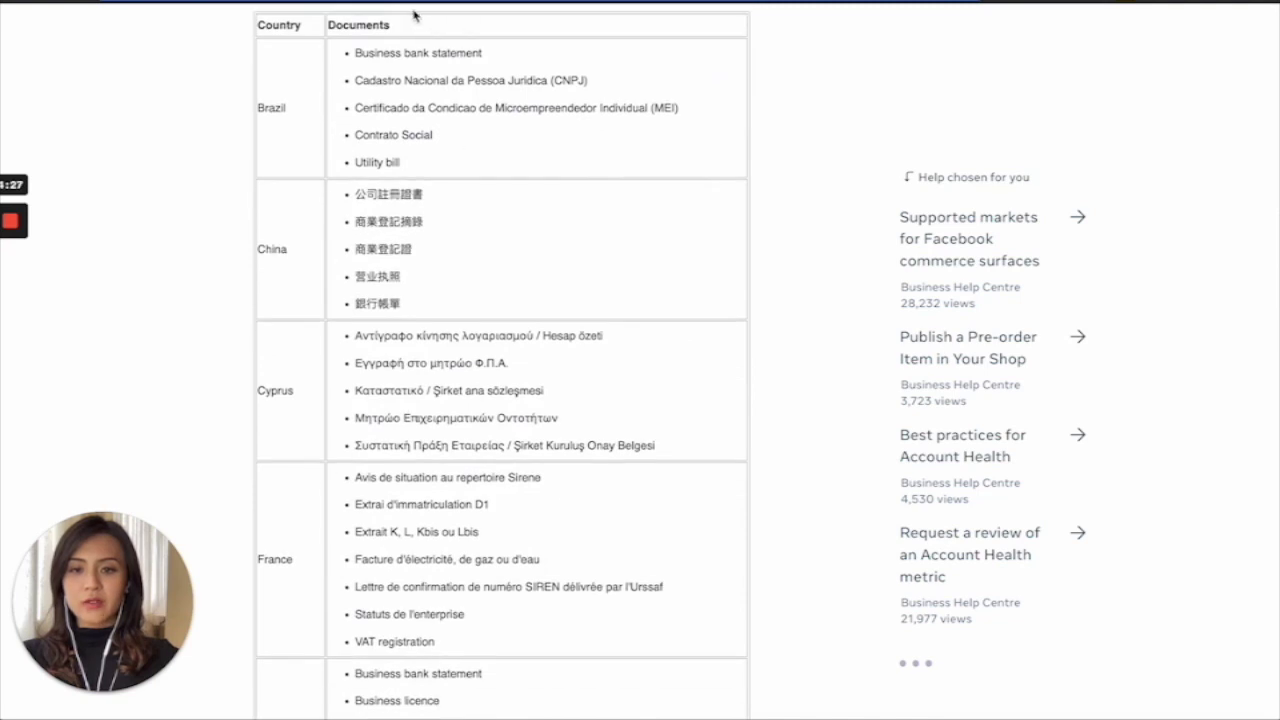
pyautogui.scroll(-20, 517, 474)
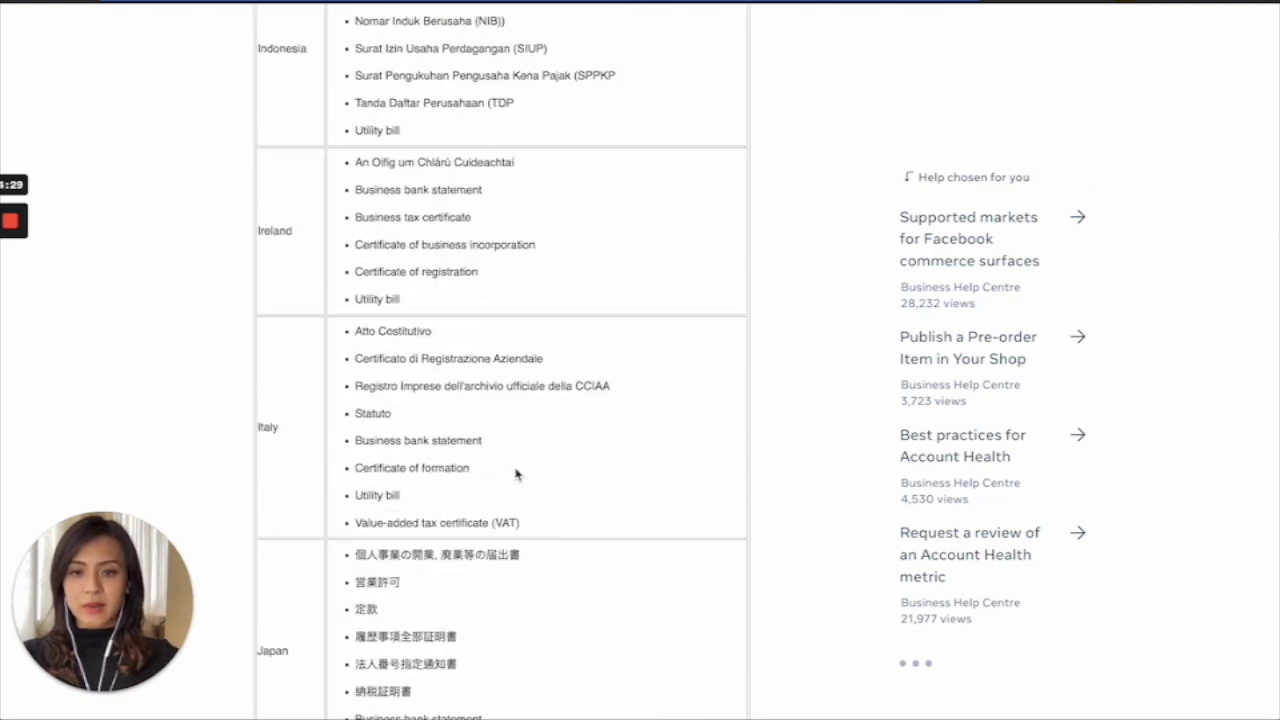
pyautogui.scroll(-6, 517, 474)
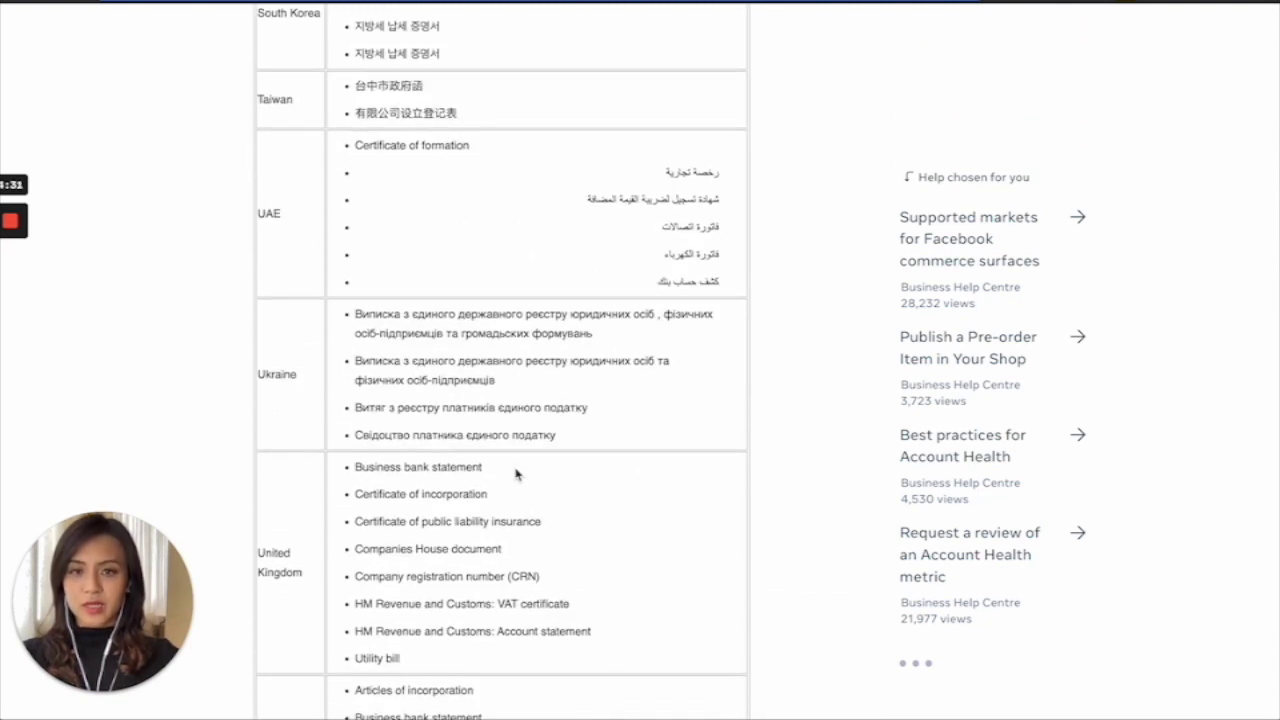
pyautogui.scroll(-2, 510, 440)
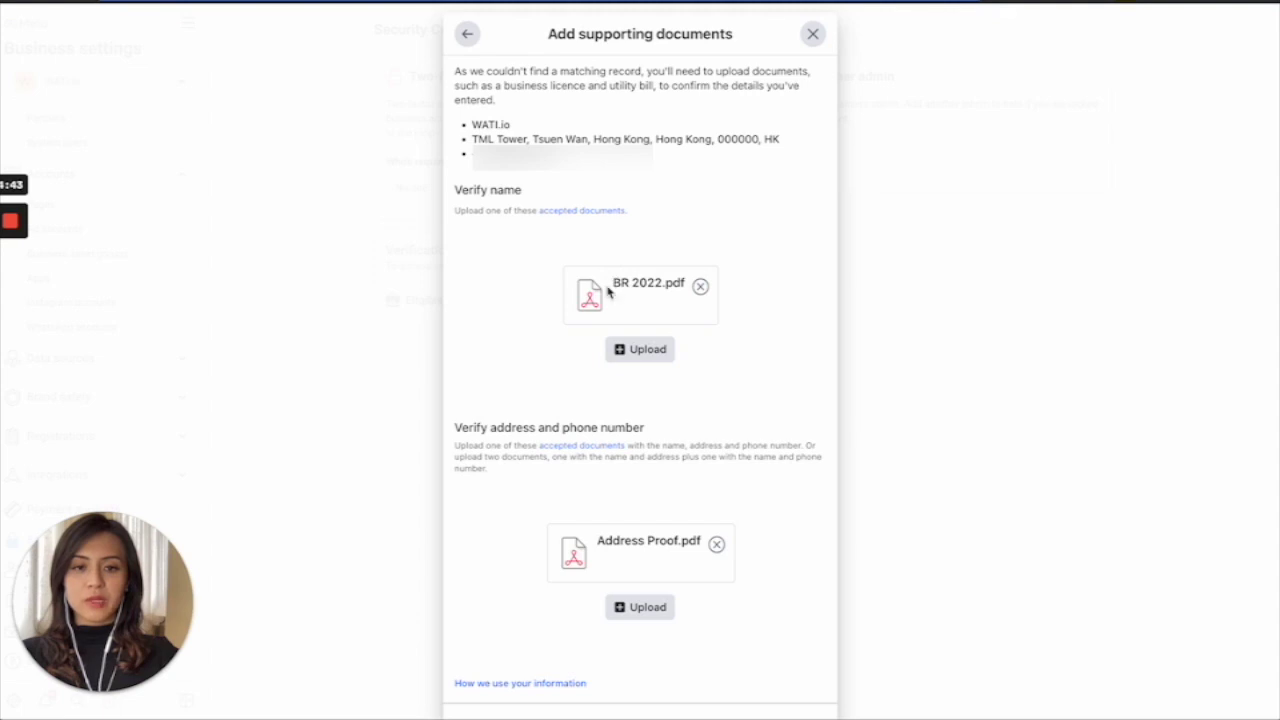
# Continue past the supporting documents step with BR 2022.pdf and Address Proof.pdf attached.
pyautogui.moveTo(455, 450); pyautogui.dragTo(643, 446)
pyautogui.click(643, 446)
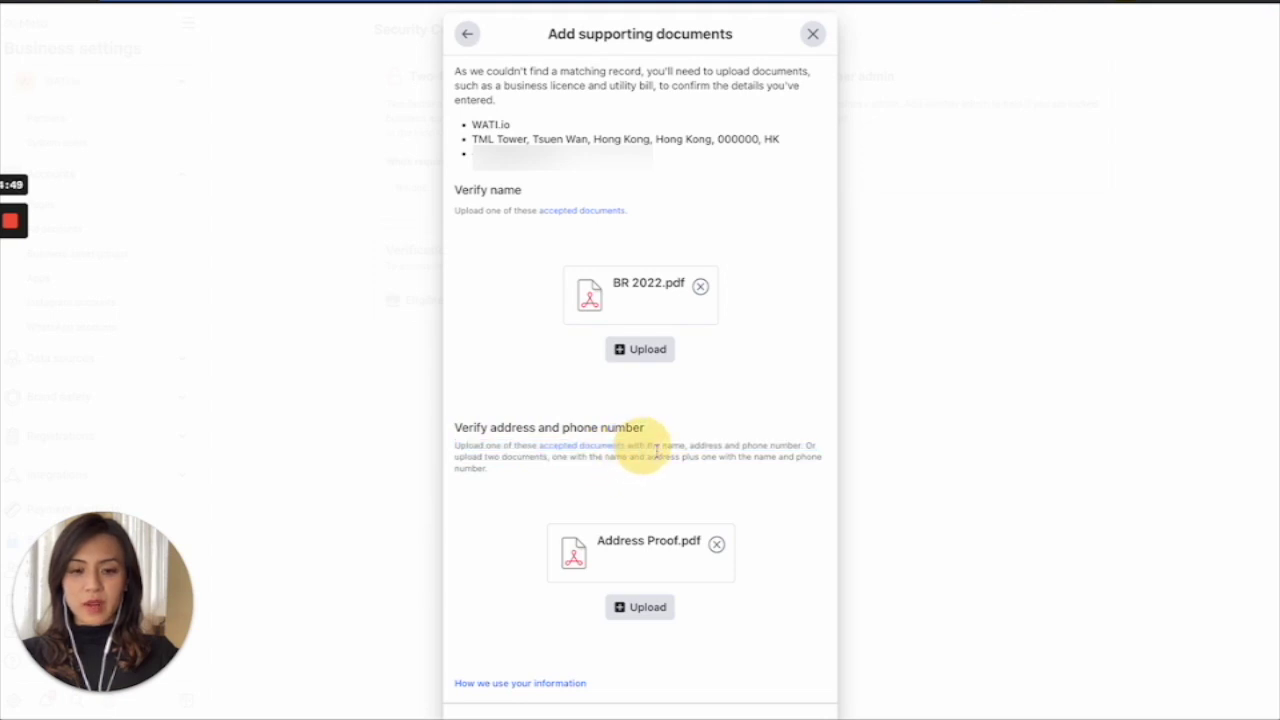
pyautogui.scroll(-1, 688, 480)
pyautogui.scroll(-1, 688, 480)
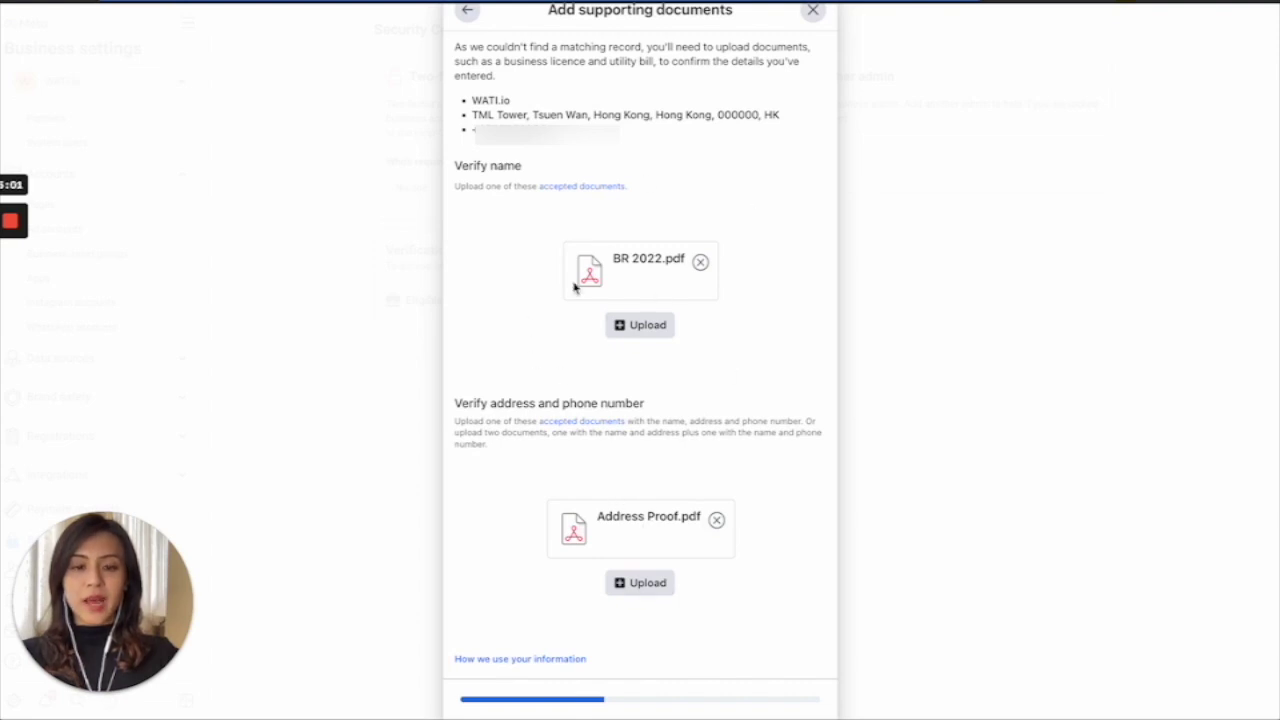
pyautogui.scroll(-1, 608, 346)
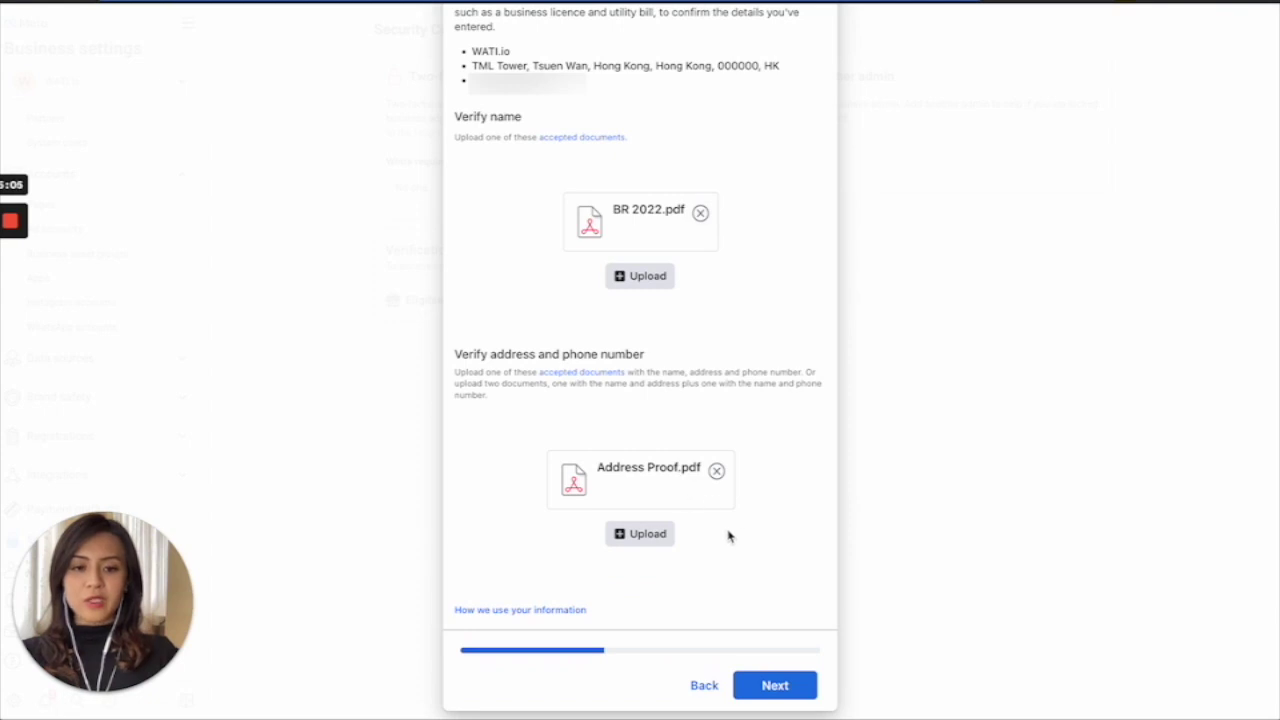
pyautogui.click(790, 686)
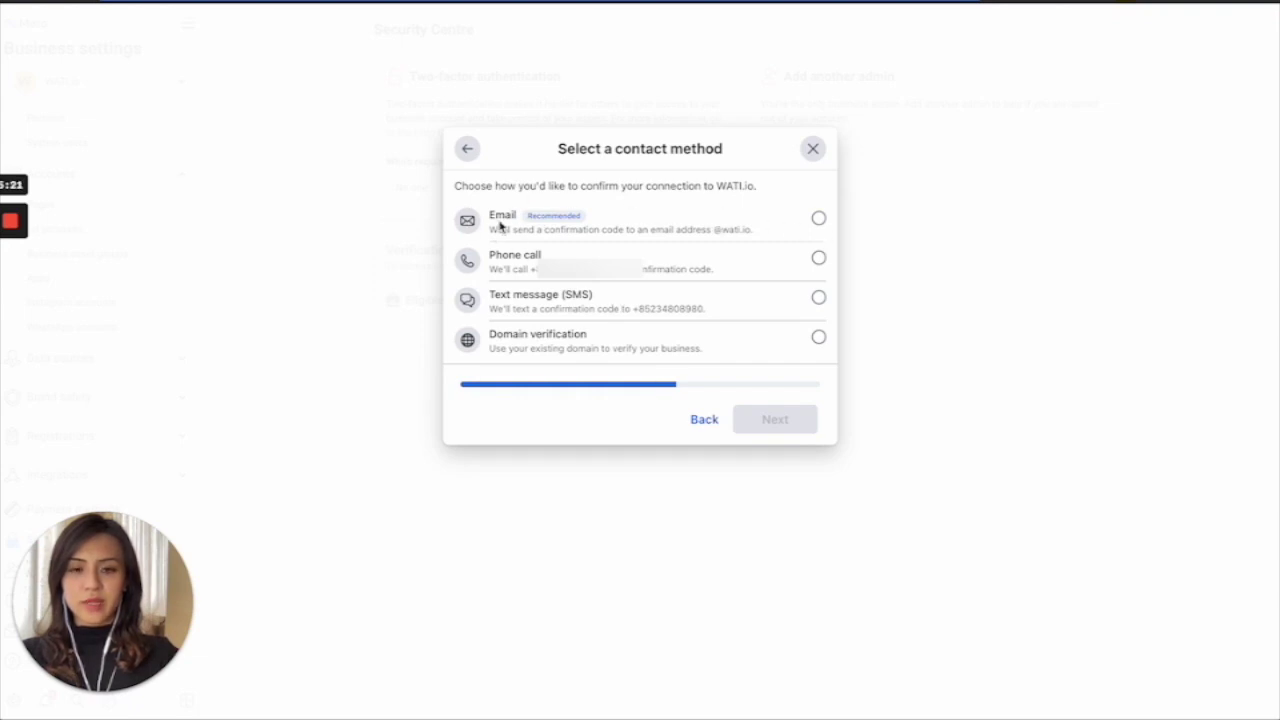
pyautogui.click(818, 219)
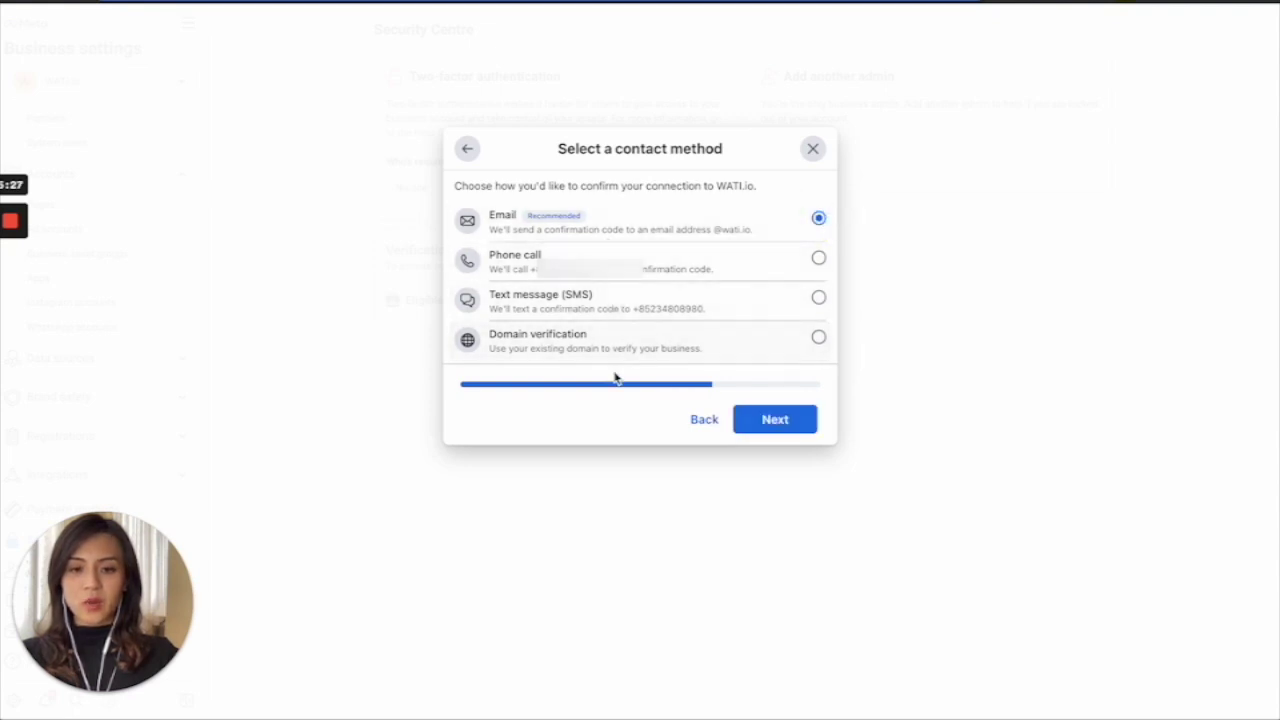
pyautogui.click(740, 421)
pyautogui.click(470, 298)
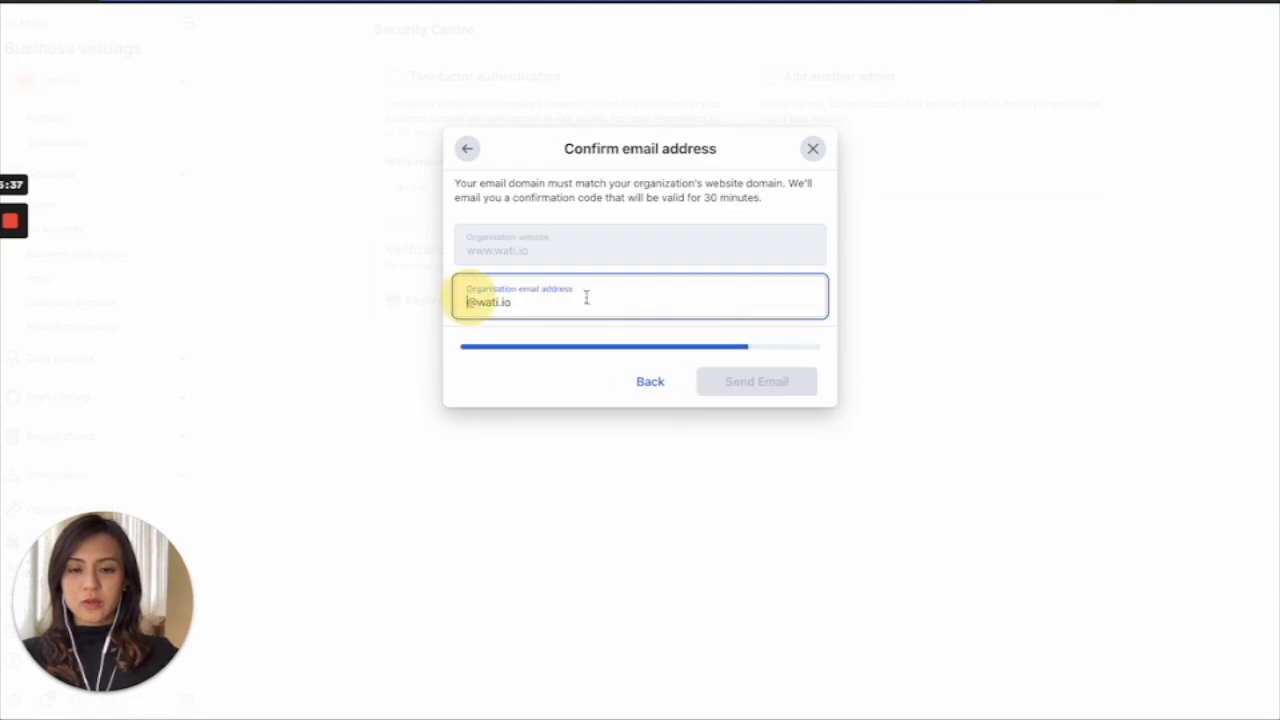
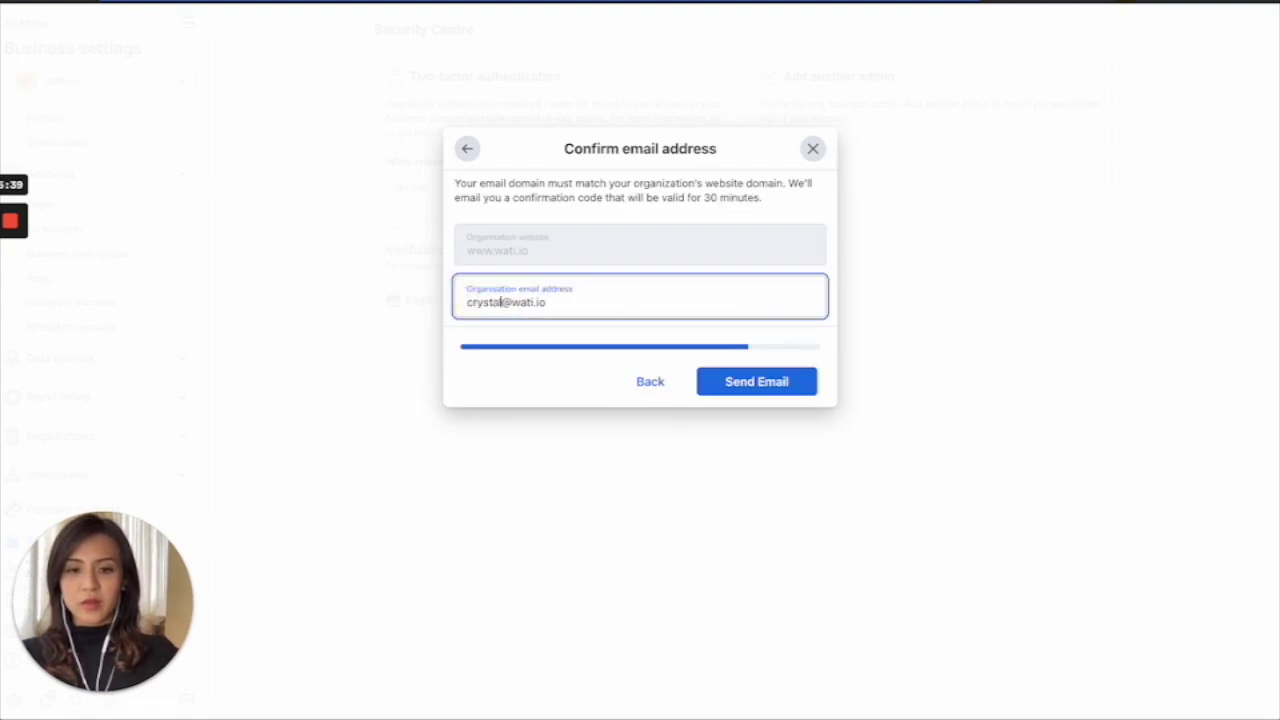
pyautogui.click(756, 383)
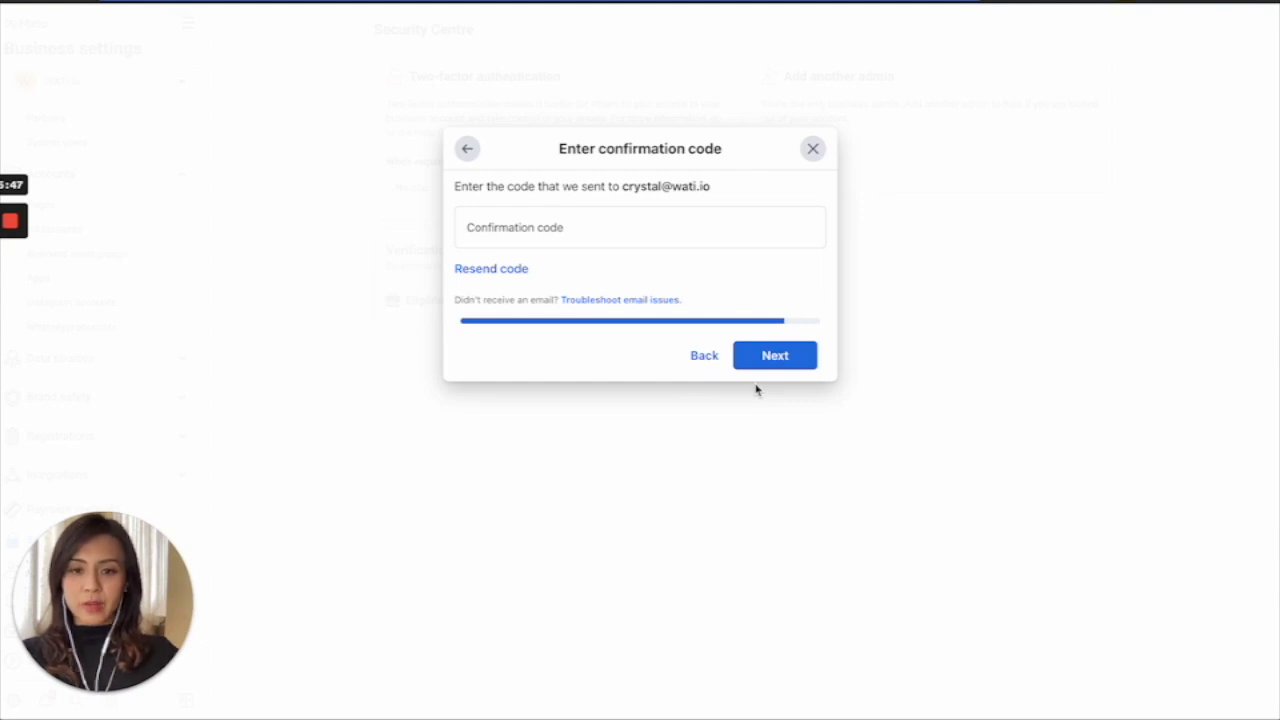
# Enter the emailed confirmation code in the Confirmation code field and submit it.
pyautogui.click(560, 228)
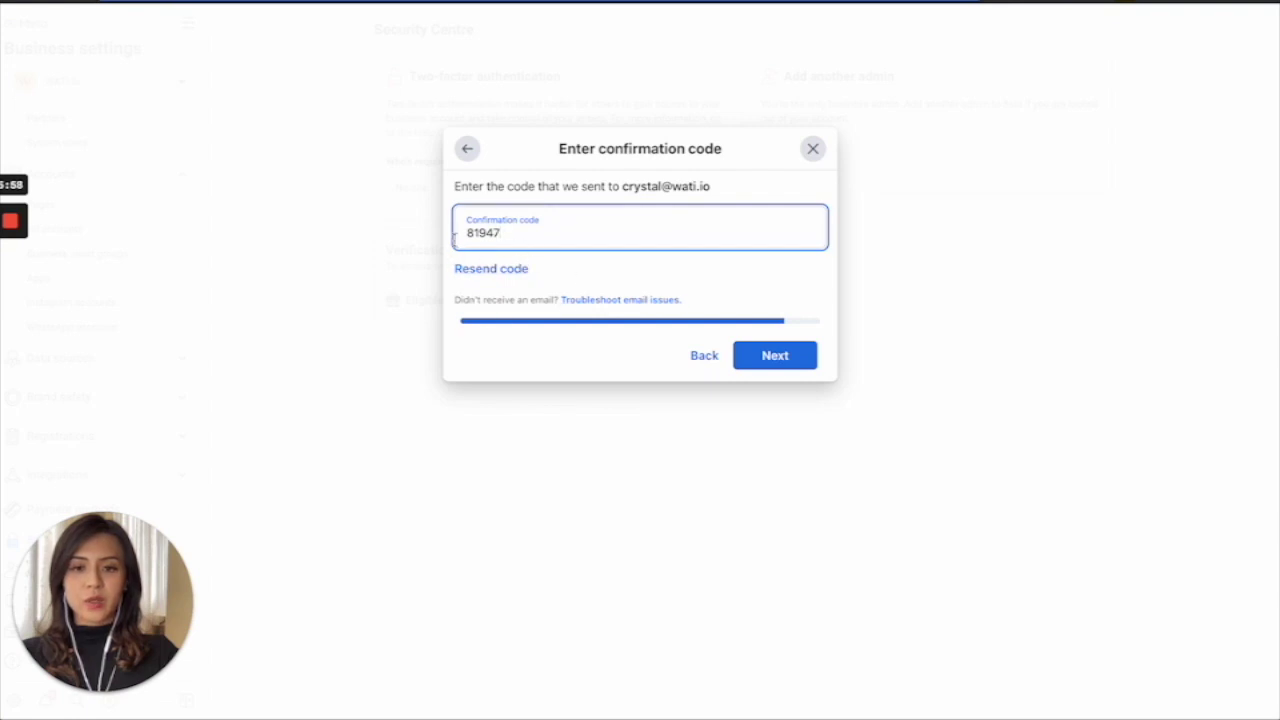
pyautogui.click(786, 363)
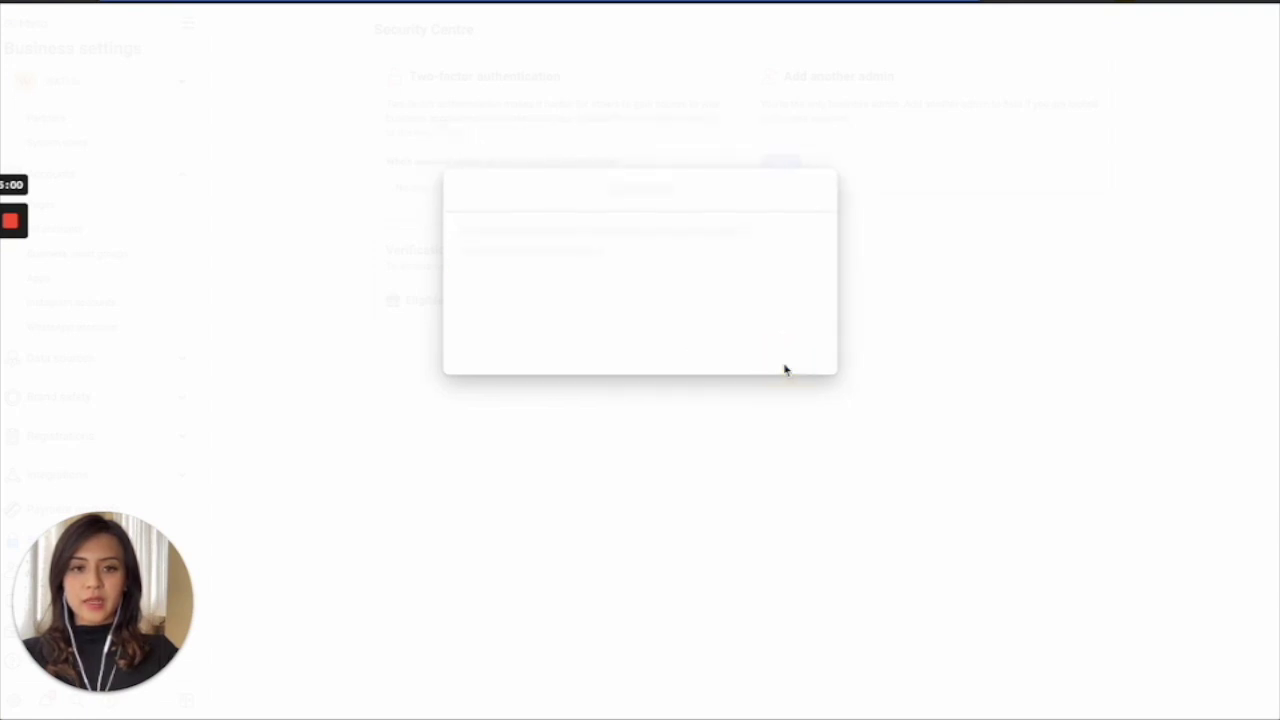